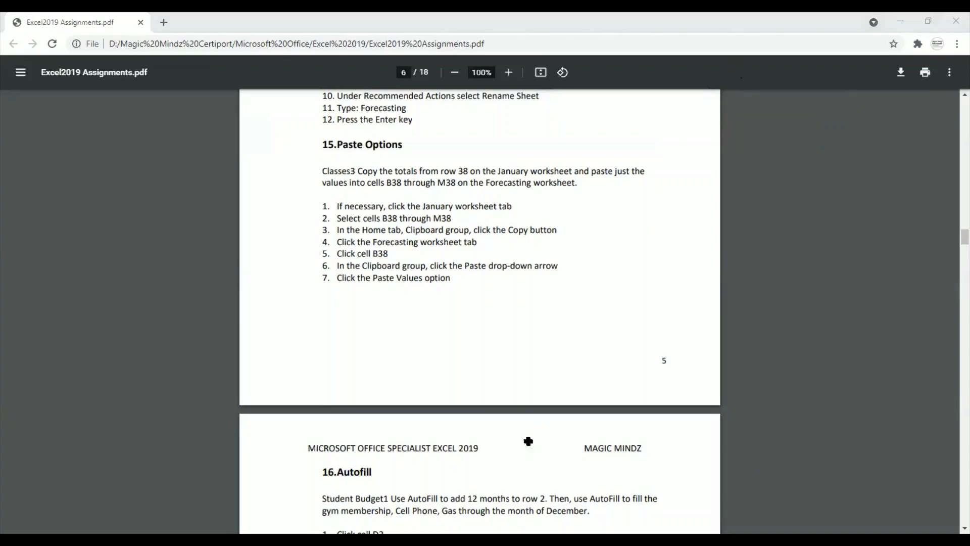
# Switch to the Classes3 workbook in Excel and copy the totals in cells B38 through M38 of the January worksheet
pyautogui.hotkey('alt', 'Tab')
pyautogui.scroll(-3, 512, 426)
pyautogui.scroll(-3, 511, 427)
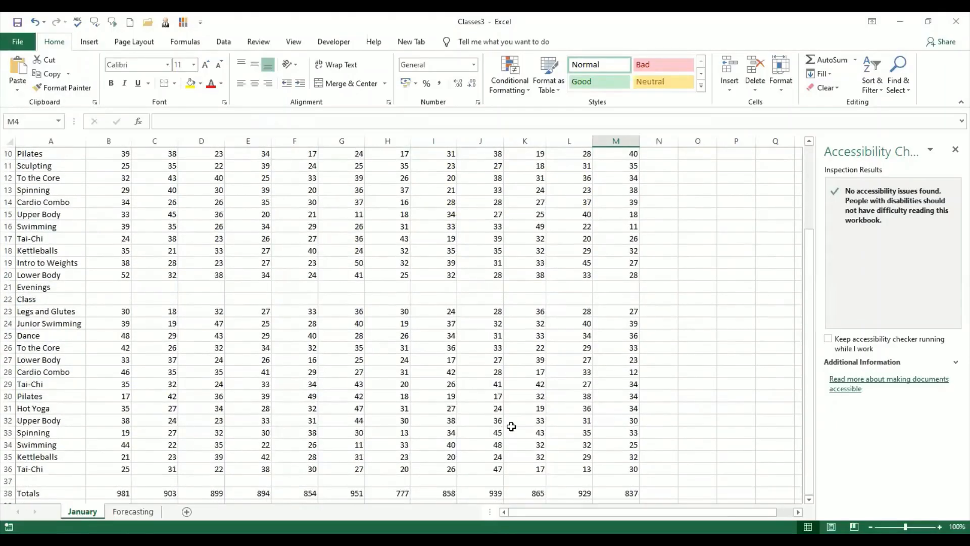
pyautogui.click(101, 399)
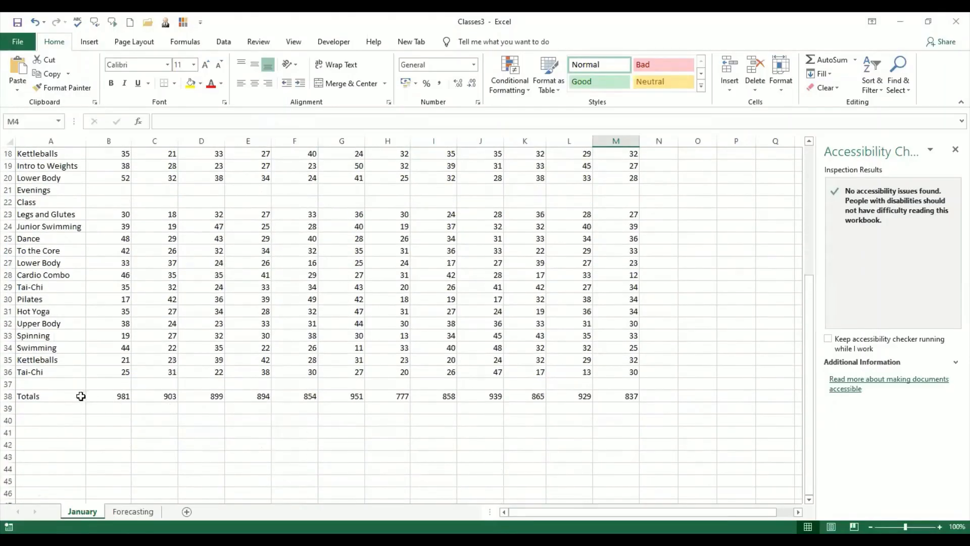
pyautogui.click(38, 398)
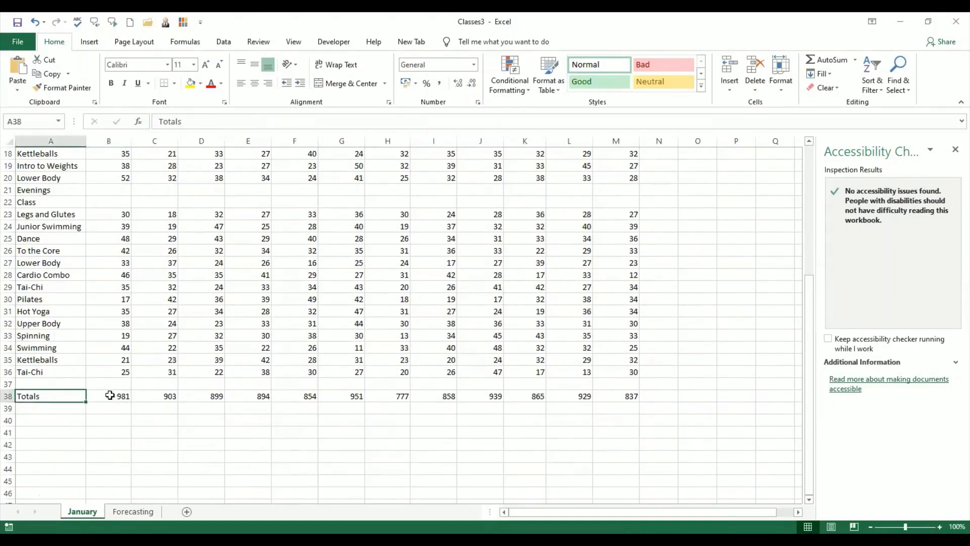
pyautogui.click(114, 396)
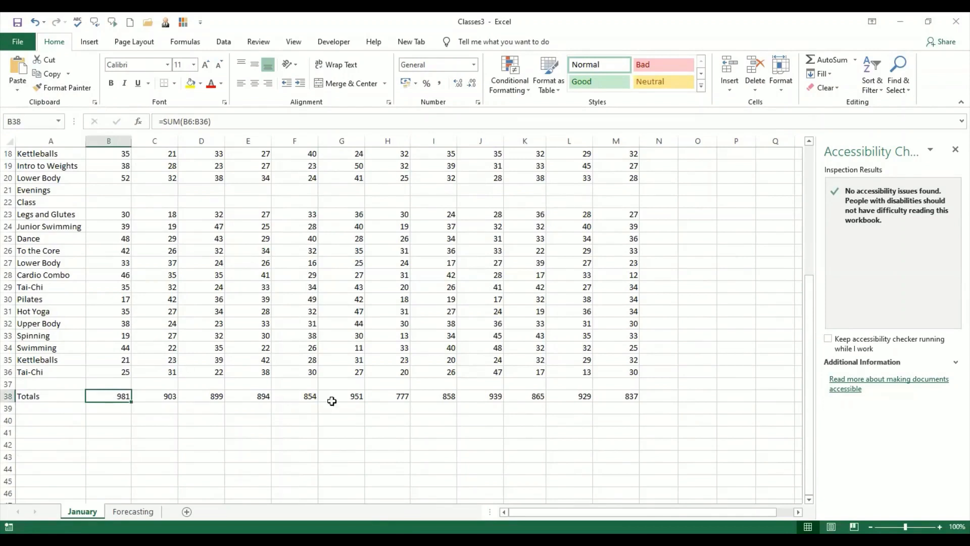
pyautogui.moveTo(332, 401); pyautogui.dragTo(621, 396)
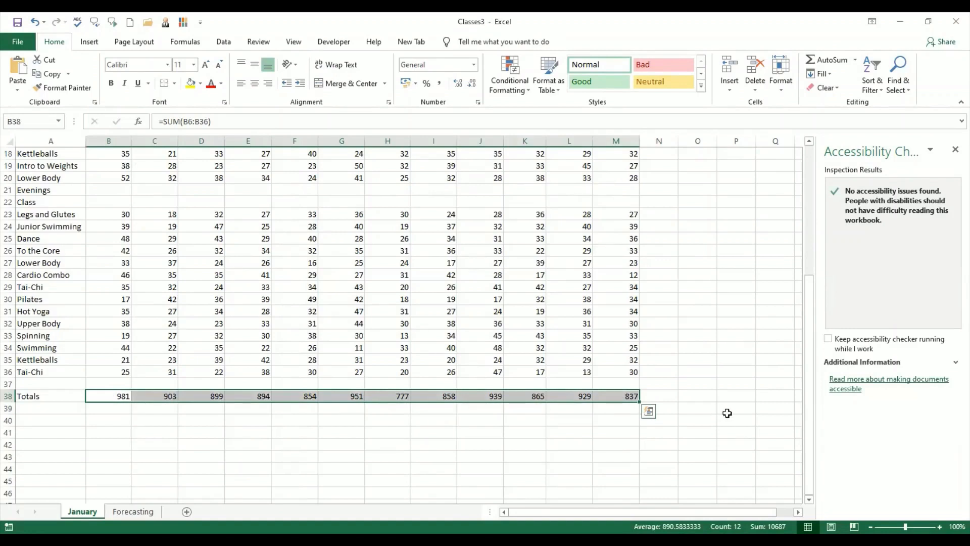
pyautogui.click(53, 74)
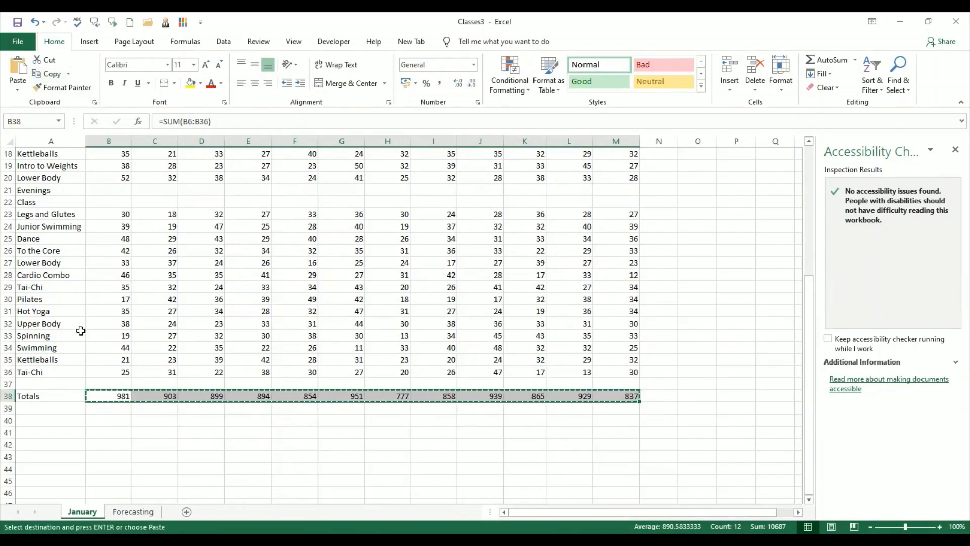
# Paste the copied totals with the regular Paste option into the Forecasting worksheet, starting at cell B38
pyautogui.click(133, 512)
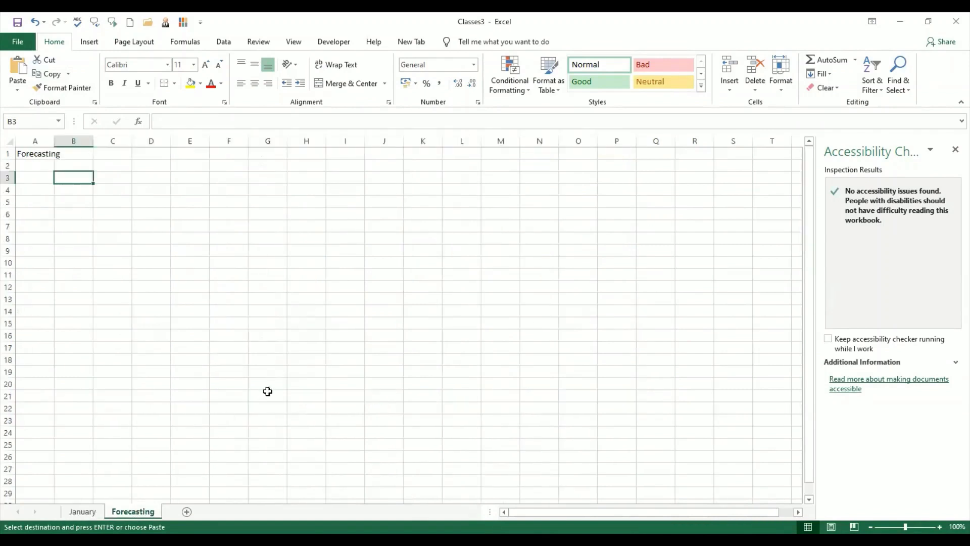
pyautogui.scroll(-3, 267, 391)
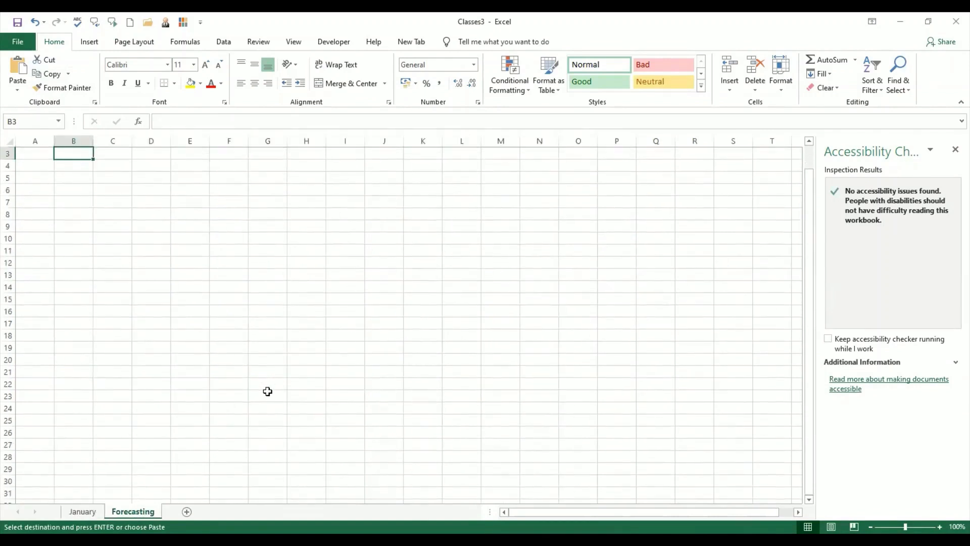
pyautogui.scroll(-2, 268, 392)
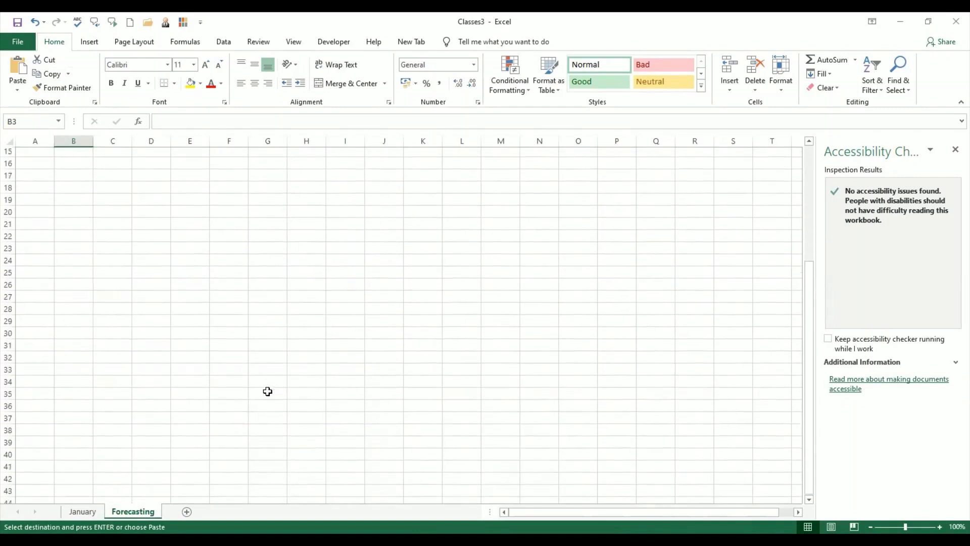
pyautogui.click(71, 423)
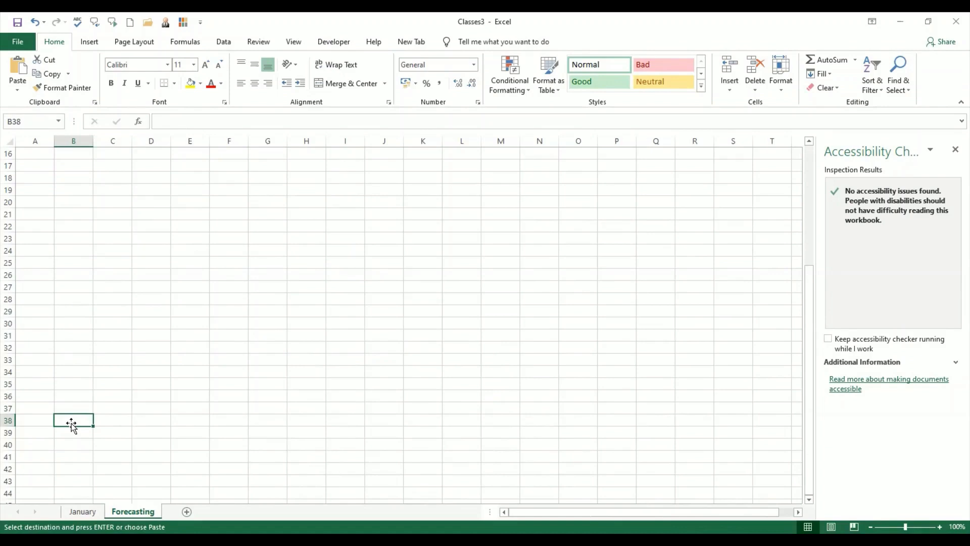
pyautogui.click(20, 68)
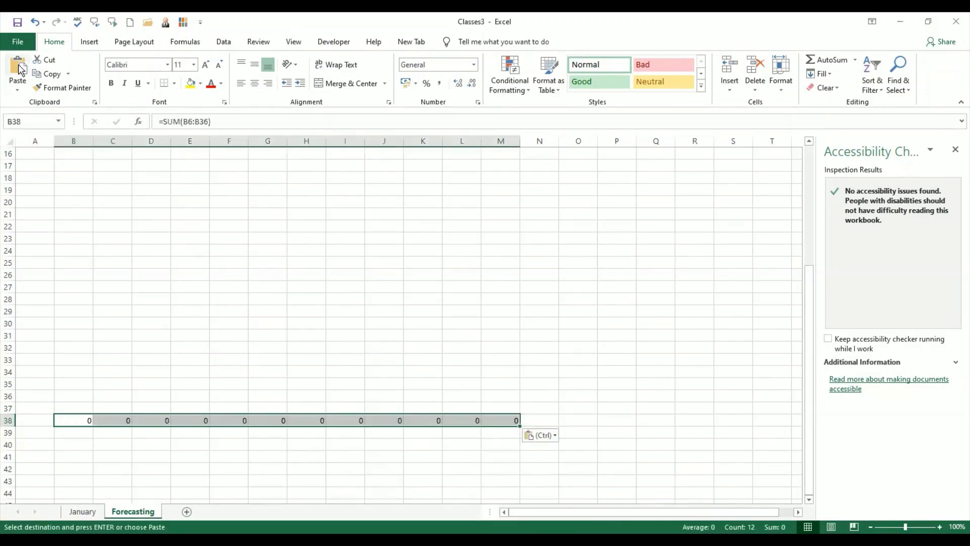
pyautogui.click(283, 371)
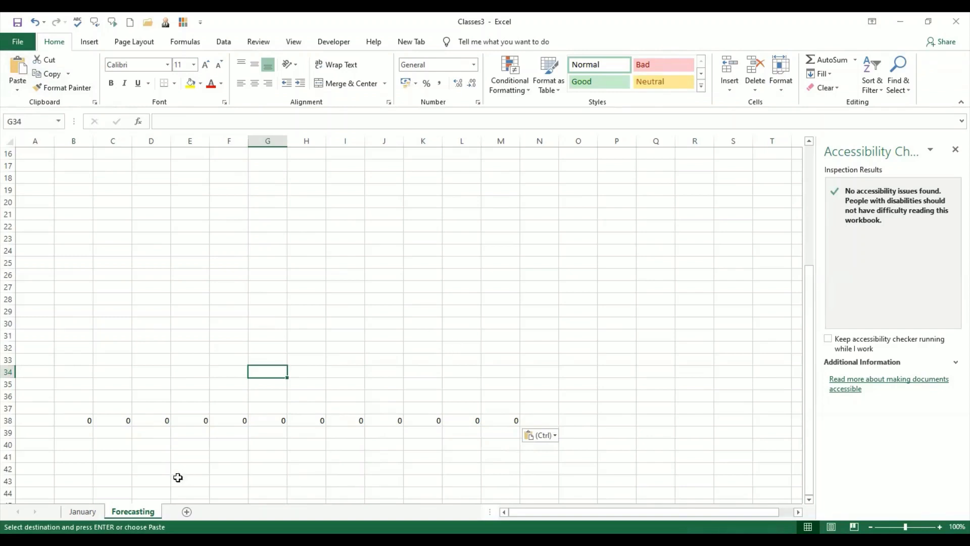
# Compare the formula in cell B38 on the January worksheet with the one in B38 on the Forecasting worksheet
pyautogui.click(83, 511)
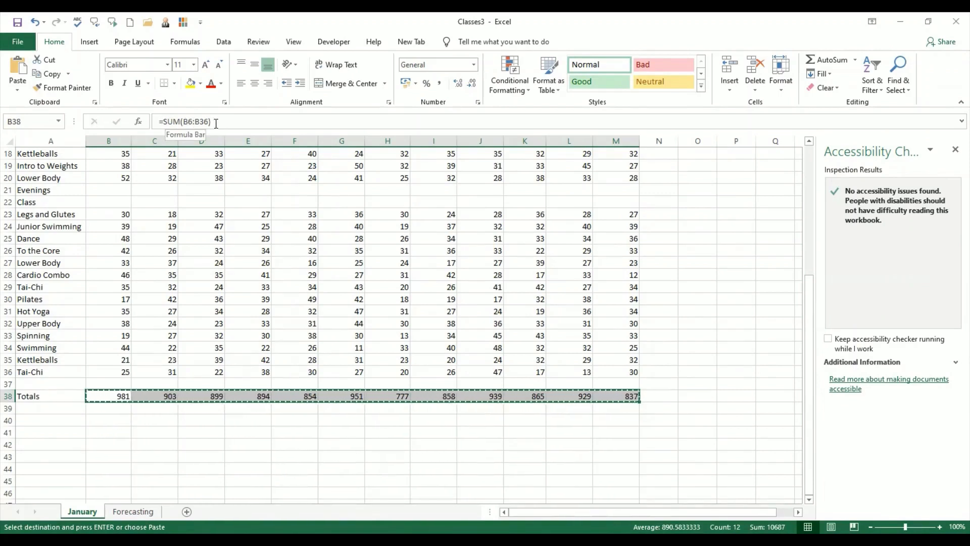
pyautogui.click(146, 510)
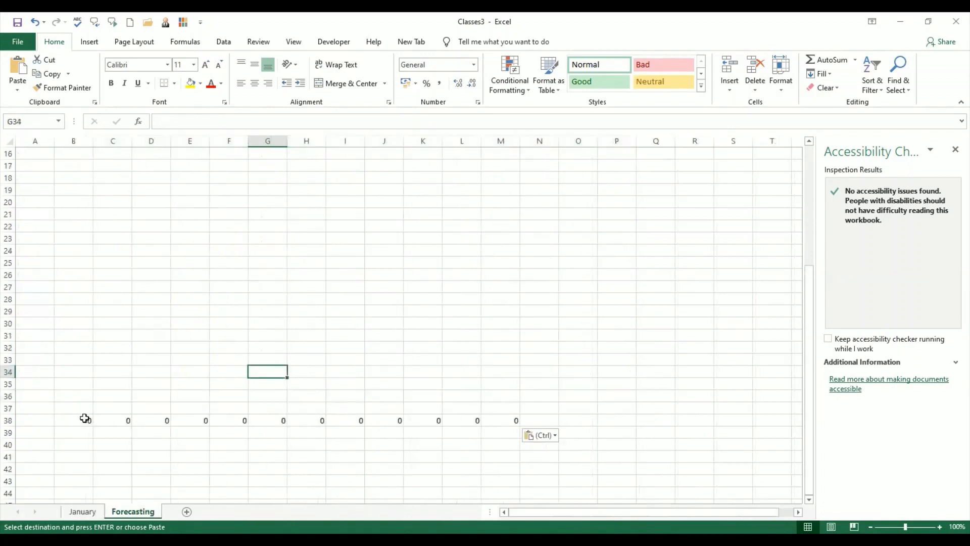
pyautogui.click(85, 418)
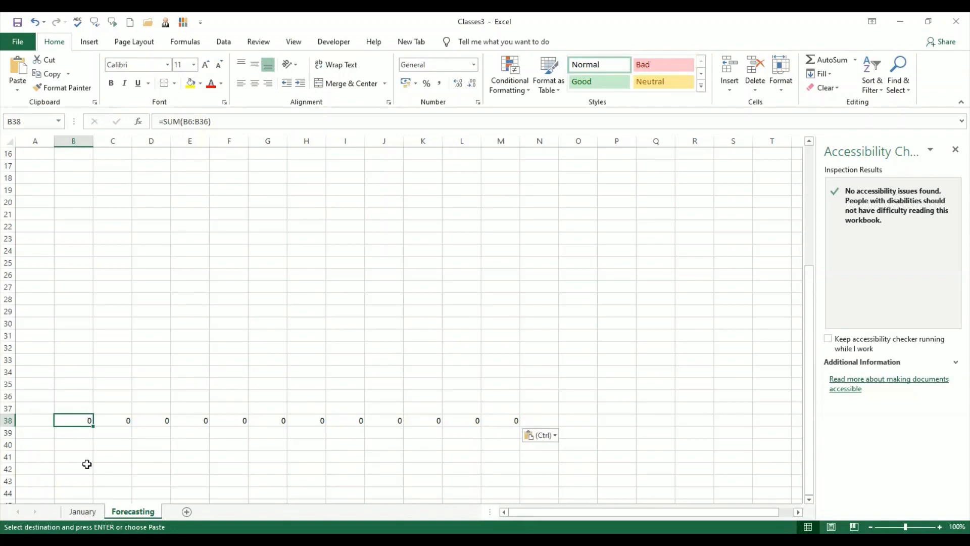
# Copy the Hot Yoga value in cell B31 of the January worksheet into cell B31 of the Forecasting worksheet
pyautogui.click(81, 511)
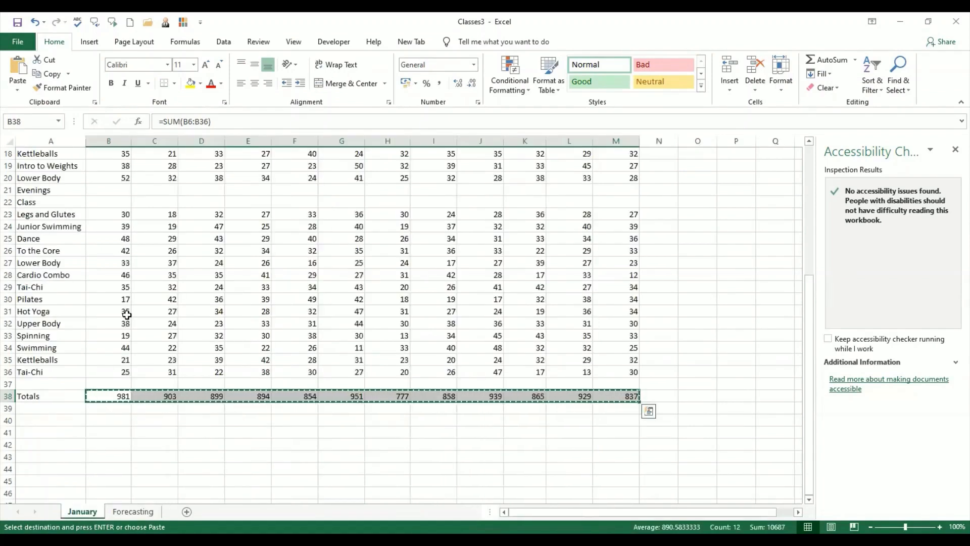
pyautogui.press('Escape')
pyautogui.click(127, 314)
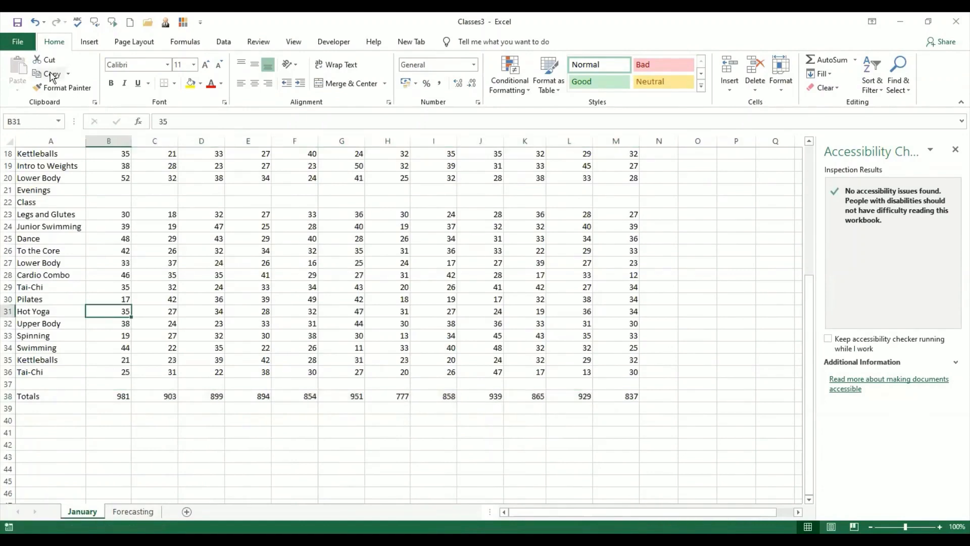
pyautogui.click(52, 75)
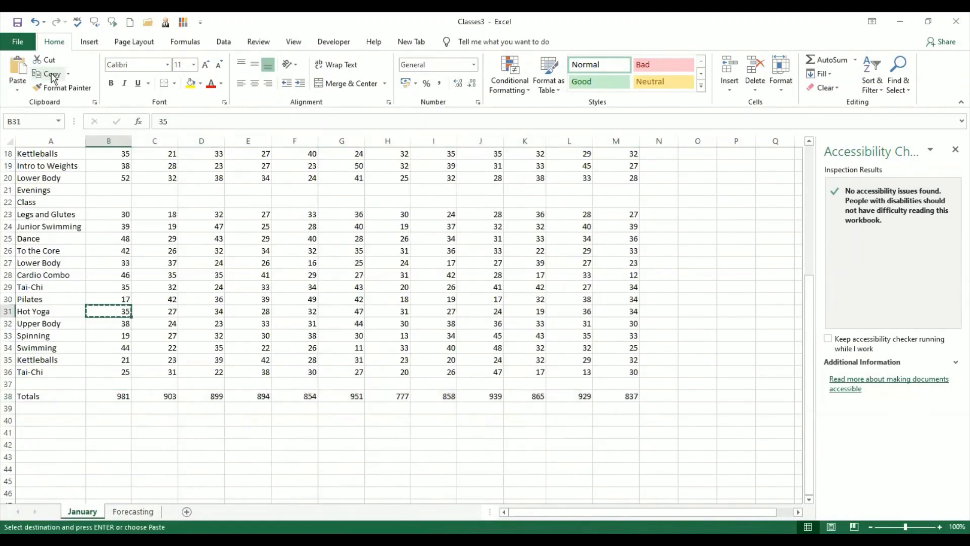
pyautogui.click(133, 510)
pyautogui.click(83, 331)
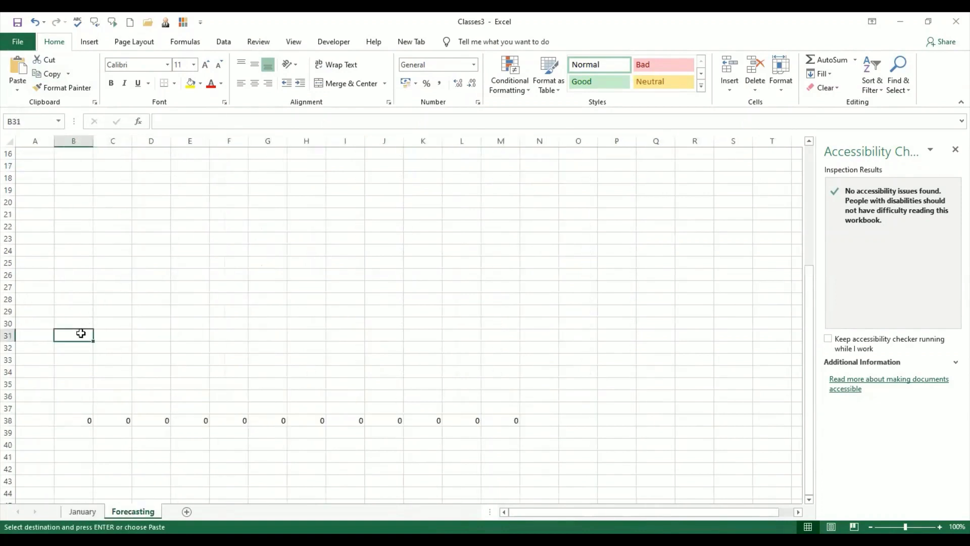
pyautogui.click(20, 68)
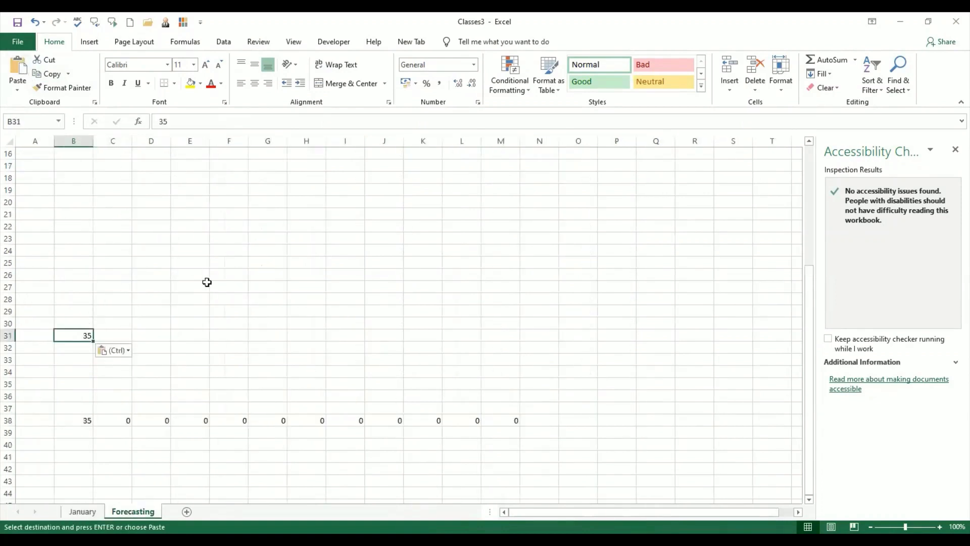
# Examine the value in B31 and the total formula in B38 on the Forecasting worksheet
pyautogui.click(279, 344)
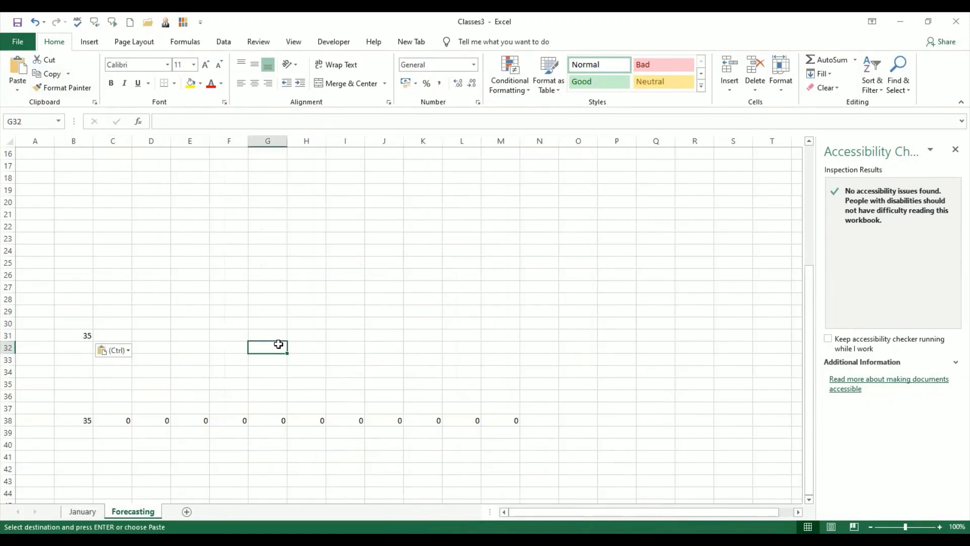
pyautogui.click(86, 334)
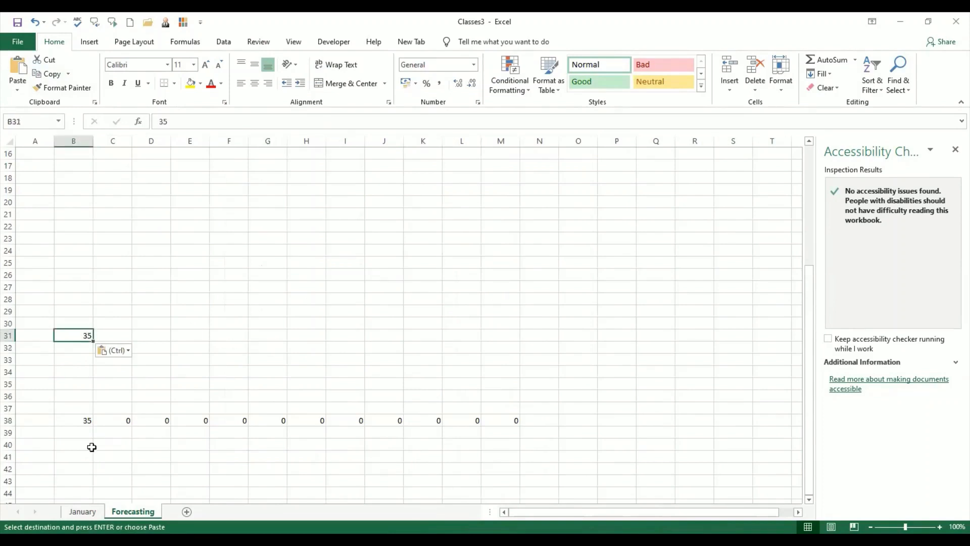
pyautogui.click(76, 419)
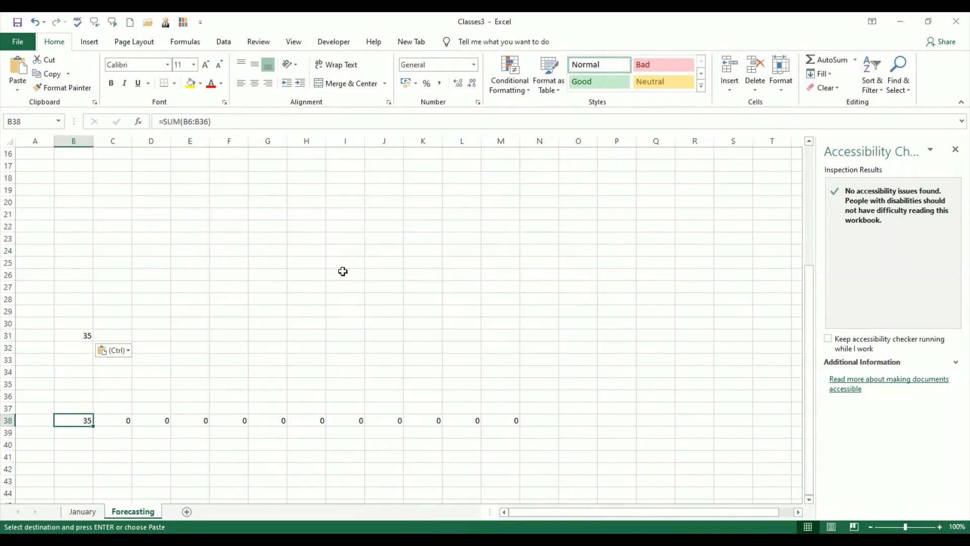
# Enter 45 in cell G27 and 54 in cells I32, K32 and M31 of the Forecasting worksheet
pyautogui.click(279, 287)
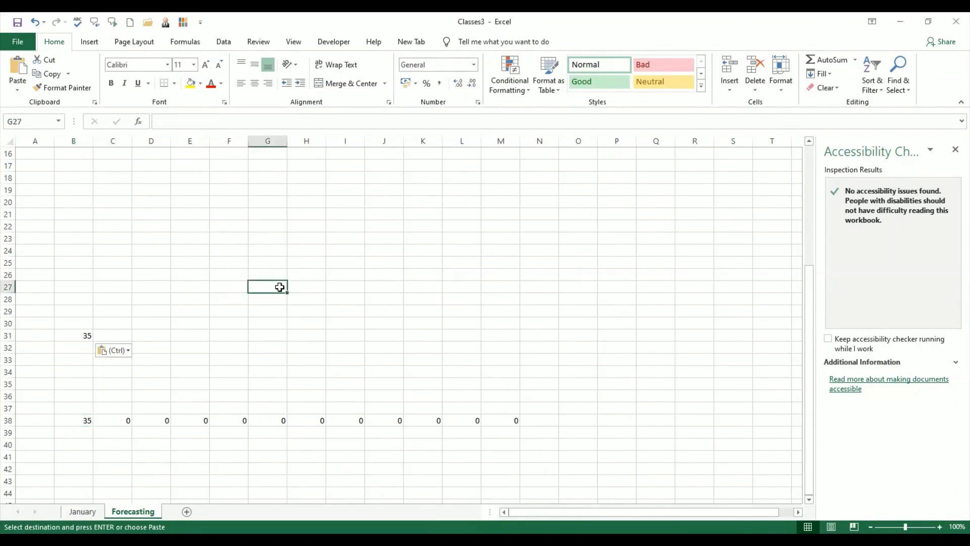
pyautogui.write('45')
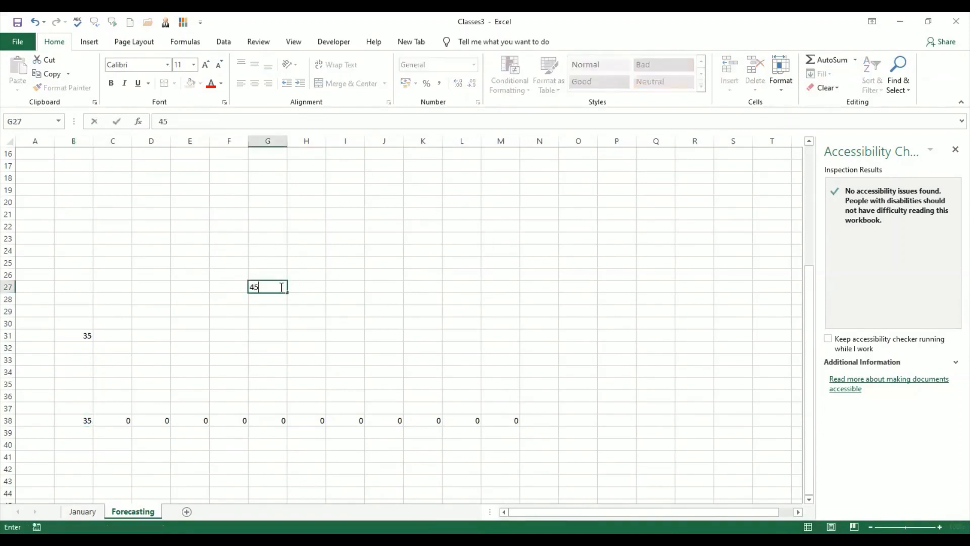
pyautogui.click(359, 348)
pyautogui.write('54')
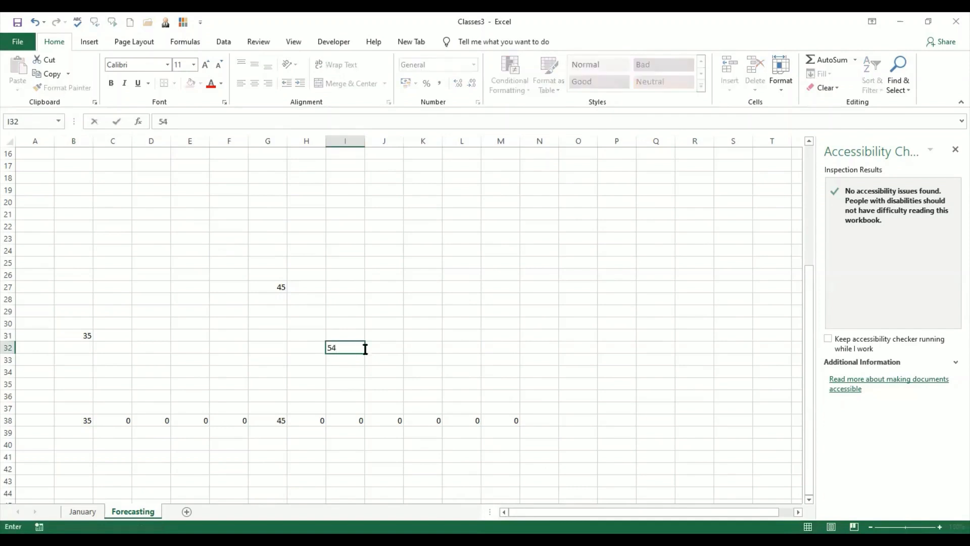
pyautogui.click(417, 352)
pyautogui.write('54')
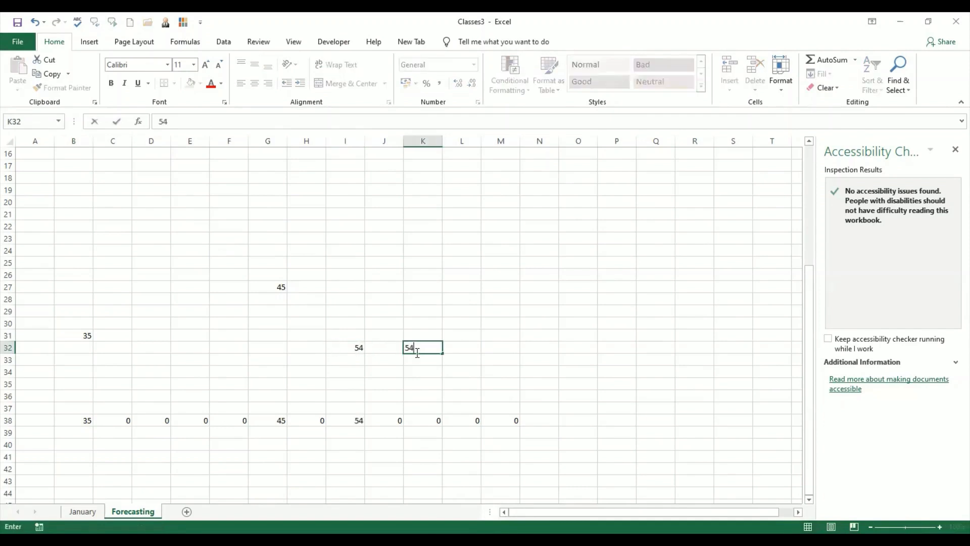
pyautogui.click(498, 335)
pyautogui.write('54')
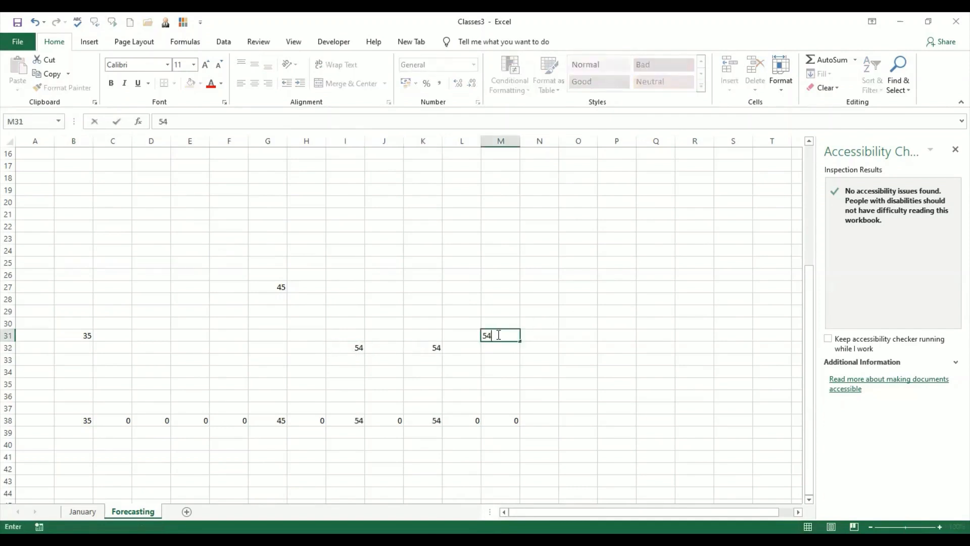
pyautogui.click(369, 337)
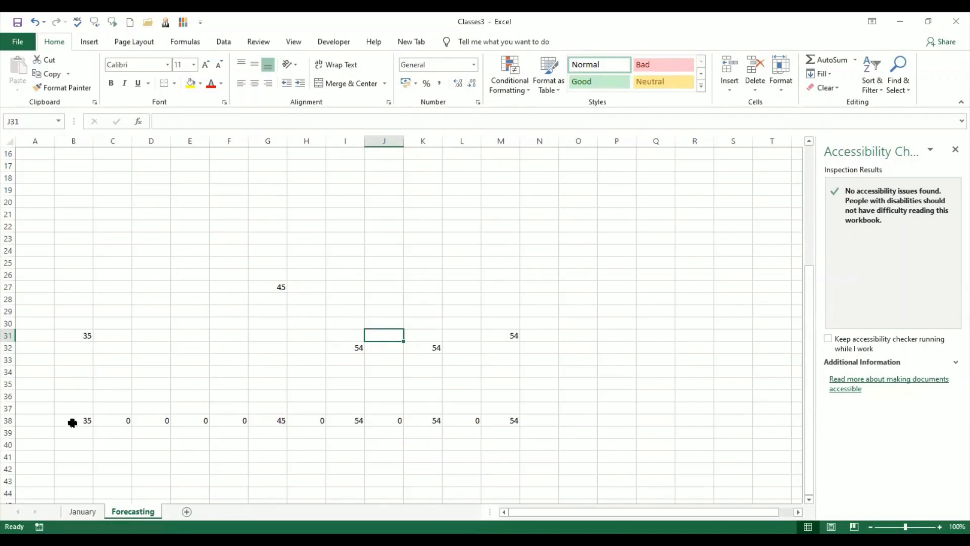
# Clear the pasted totals from cells B38 through M38 on the Forecasting worksheet and select cell B38
pyautogui.moveTo(71, 420); pyautogui.dragTo(498, 418)
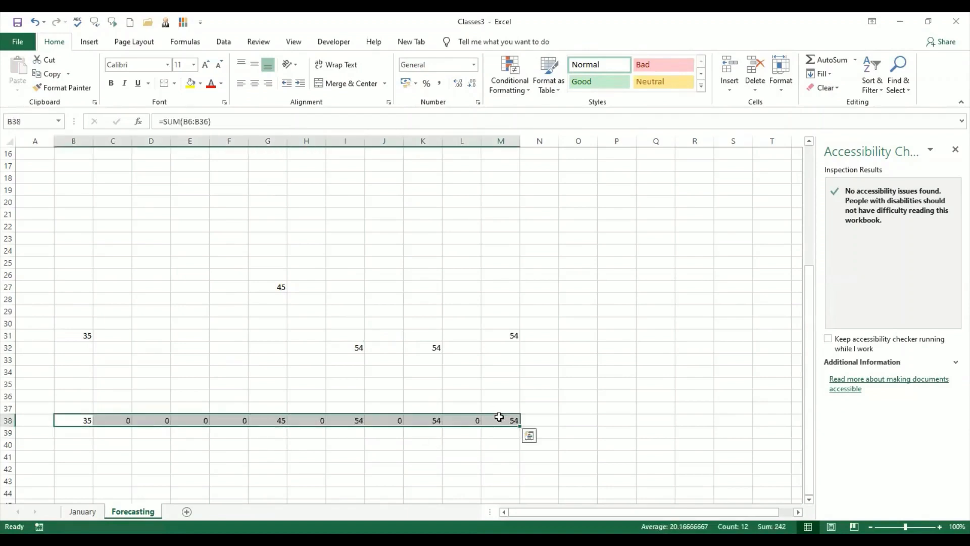
pyautogui.press('Delete')
pyautogui.click(66, 420)
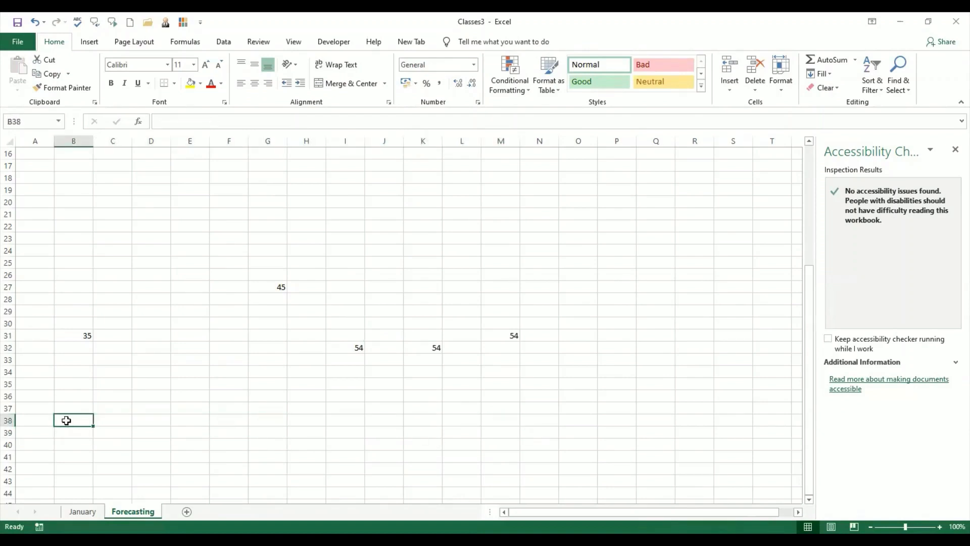
# Copy the totals in B38 through M38 of the January worksheet and paste only their values on the Forecasting worksheet starting at B38
pyautogui.click(83, 512)
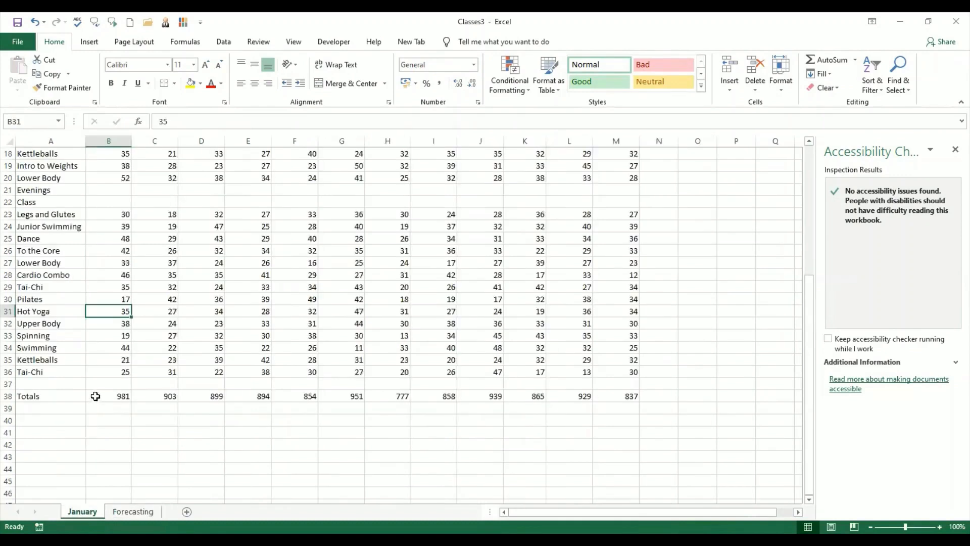
pyautogui.moveTo(93, 397); pyautogui.dragTo(627, 399)
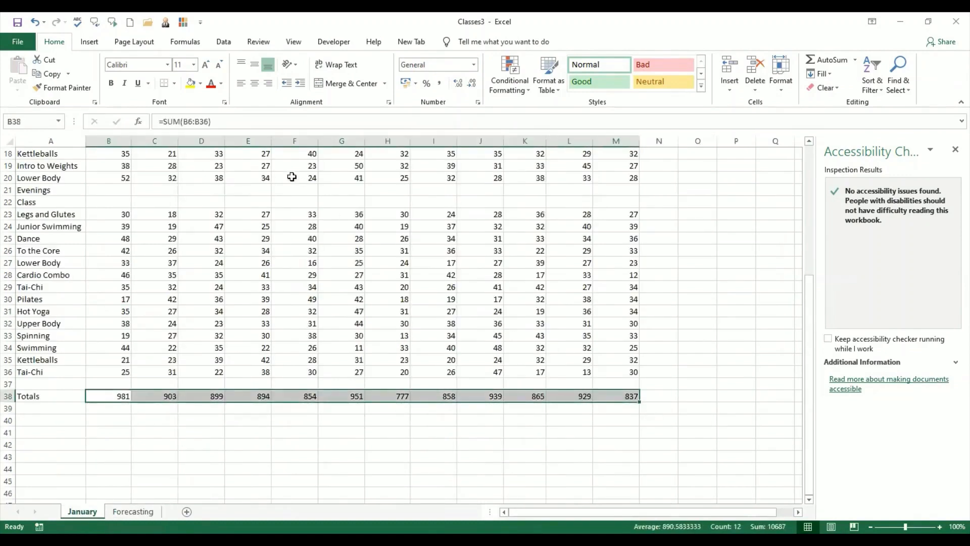
pyautogui.click(46, 74)
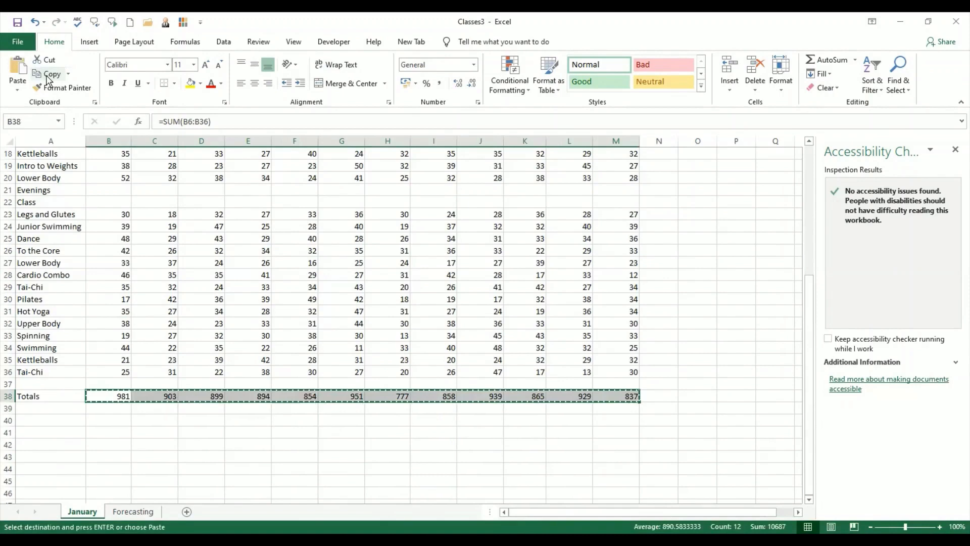
pyautogui.click(135, 514)
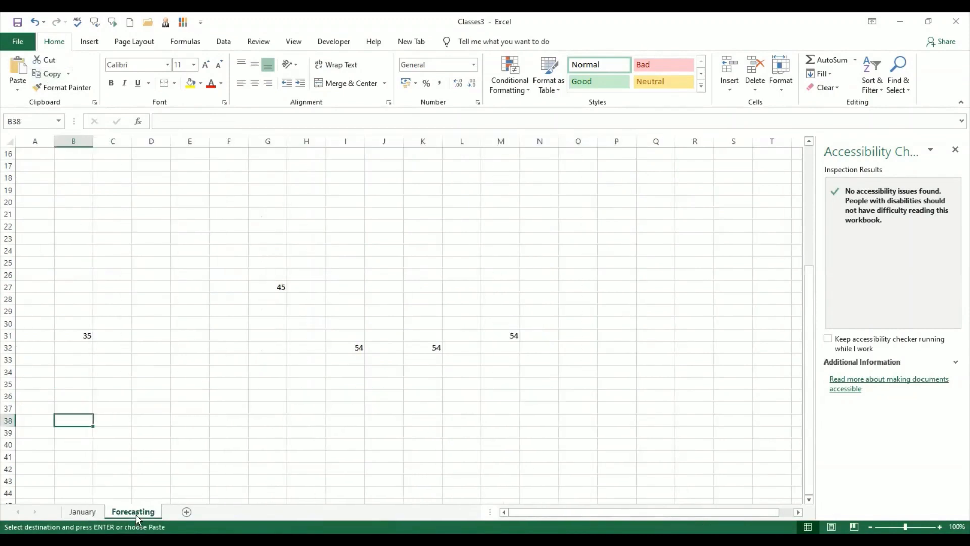
pyautogui.click(18, 91)
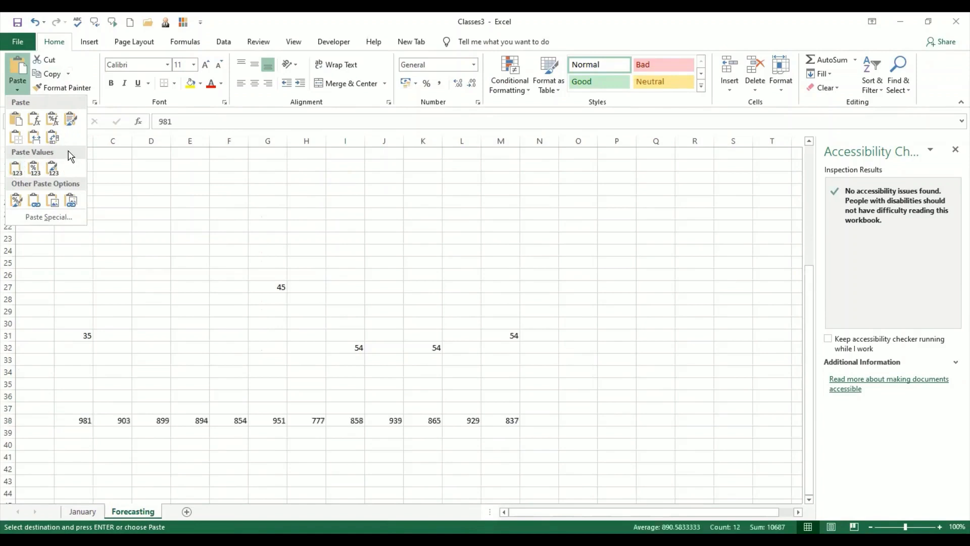
pyautogui.click(17, 175)
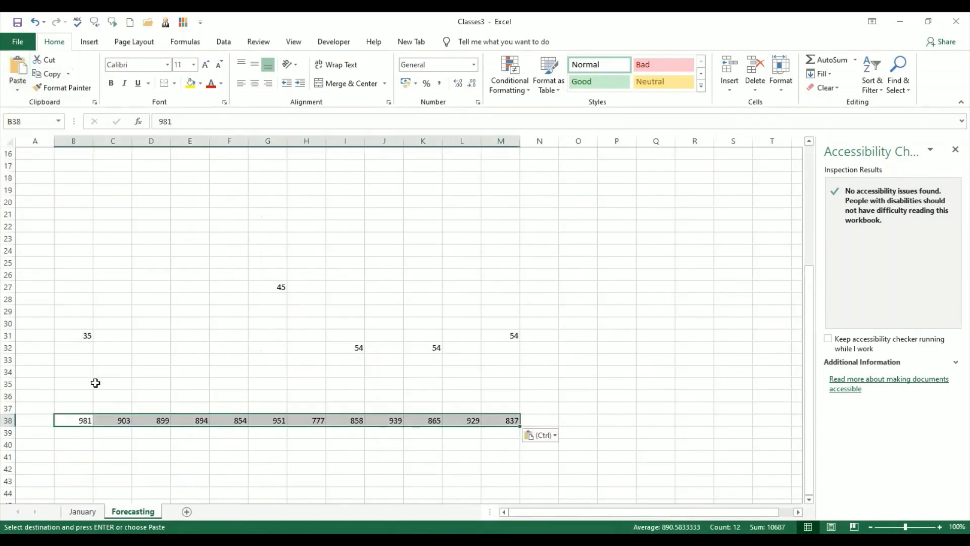
# Compare B38 on the Forecasting worksheet with the January total formula and examine the contents of the pasted totals in C38 through K38
pyautogui.click(81, 420)
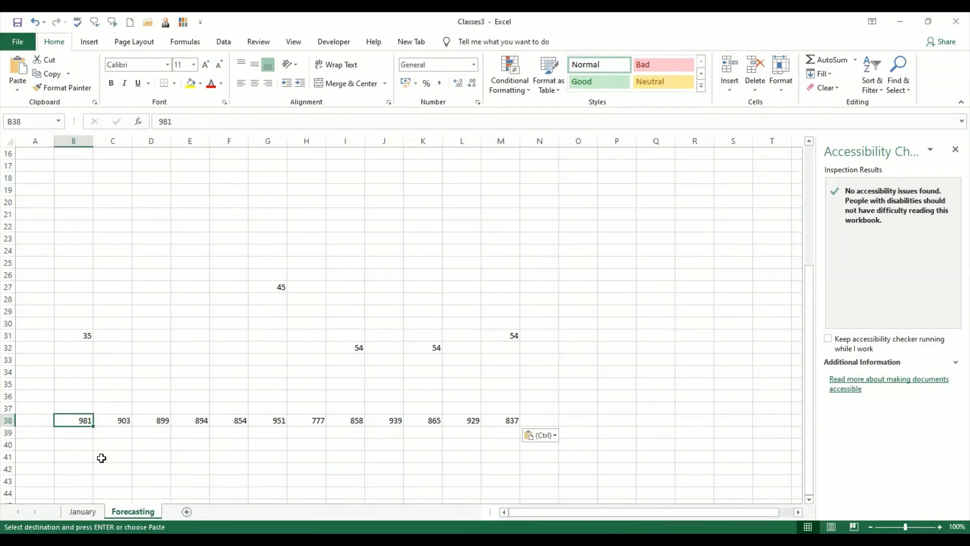
pyautogui.click(83, 511)
pyautogui.press('Escape')
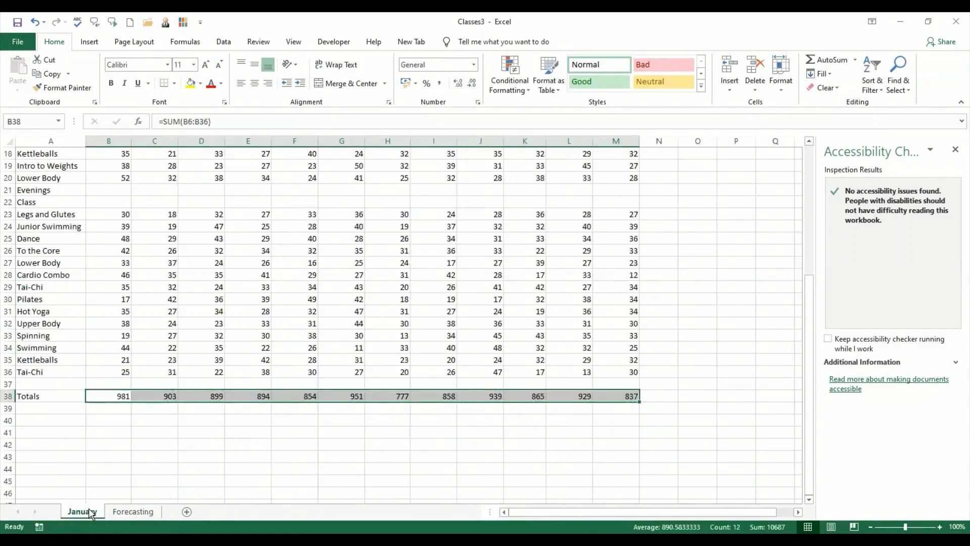
pyautogui.click(134, 512)
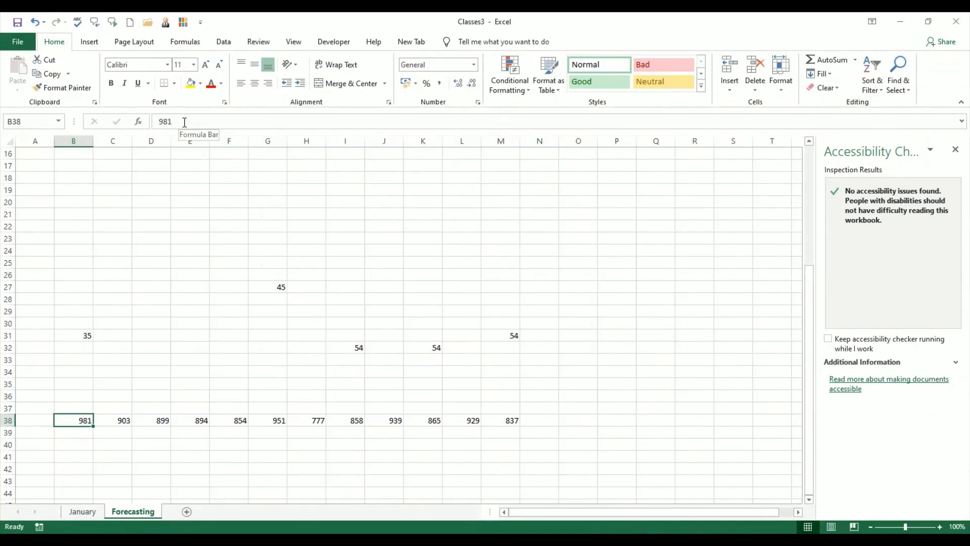
pyautogui.click(126, 420)
pyautogui.click(159, 424)
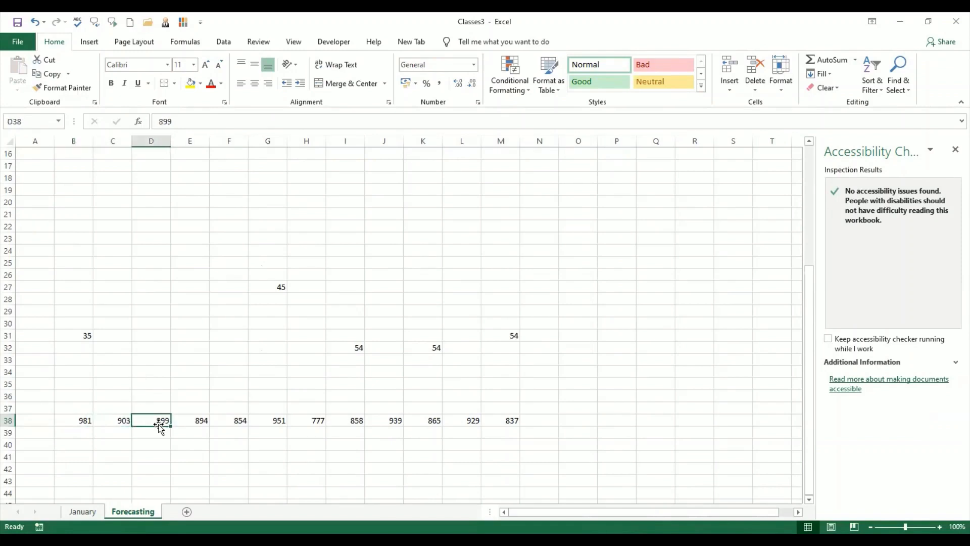
pyautogui.click(196, 422)
pyautogui.click(228, 421)
pyautogui.click(269, 422)
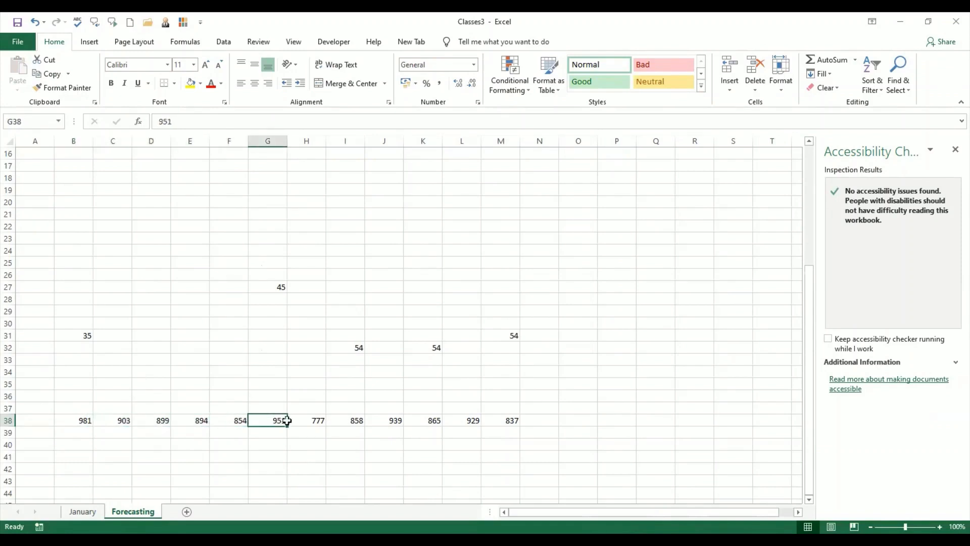
pyautogui.click(307, 420)
pyautogui.click(356, 424)
pyautogui.click(392, 422)
pyautogui.click(425, 422)
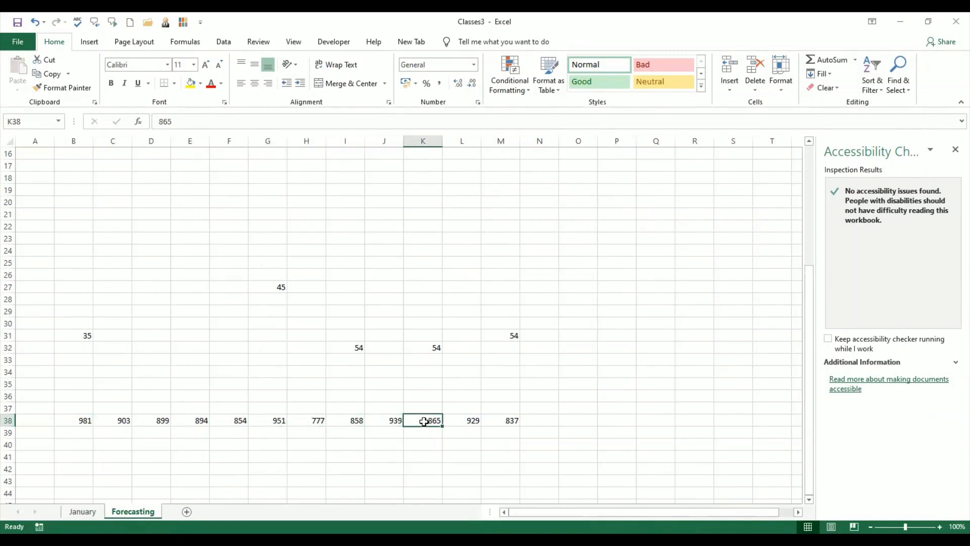
pyautogui.click(89, 422)
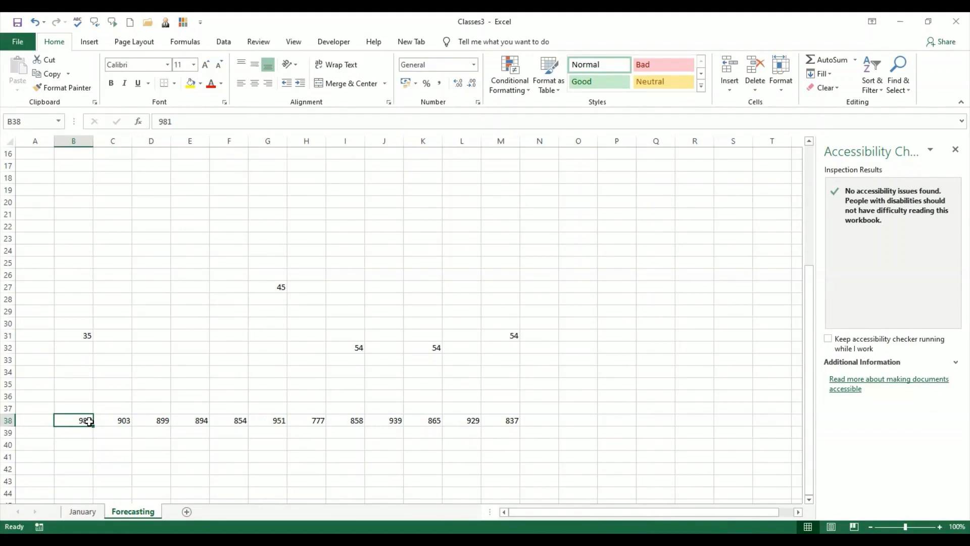
# Set the Swimming value in cell B34 of the January worksheet to 0 and check the total in B38
pyautogui.click(90, 511)
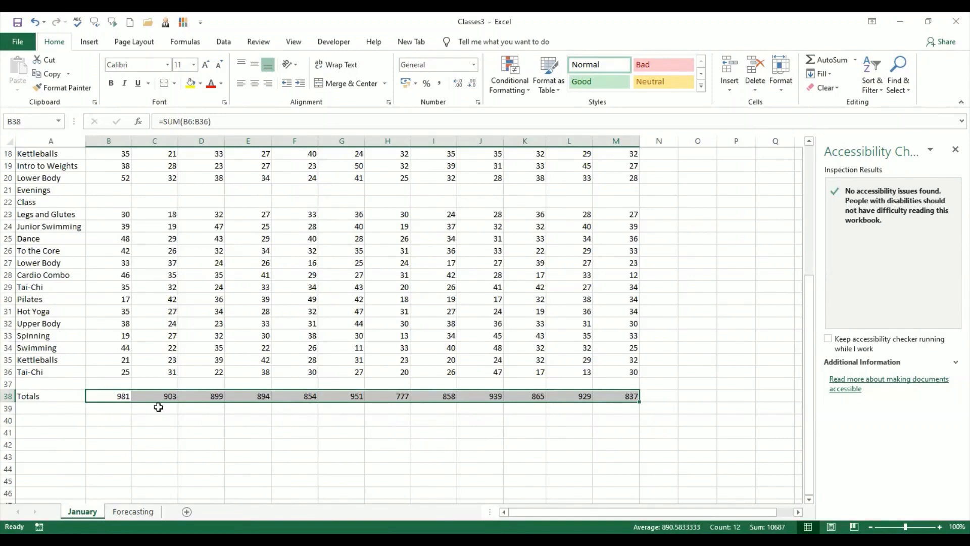
pyautogui.click(124, 434)
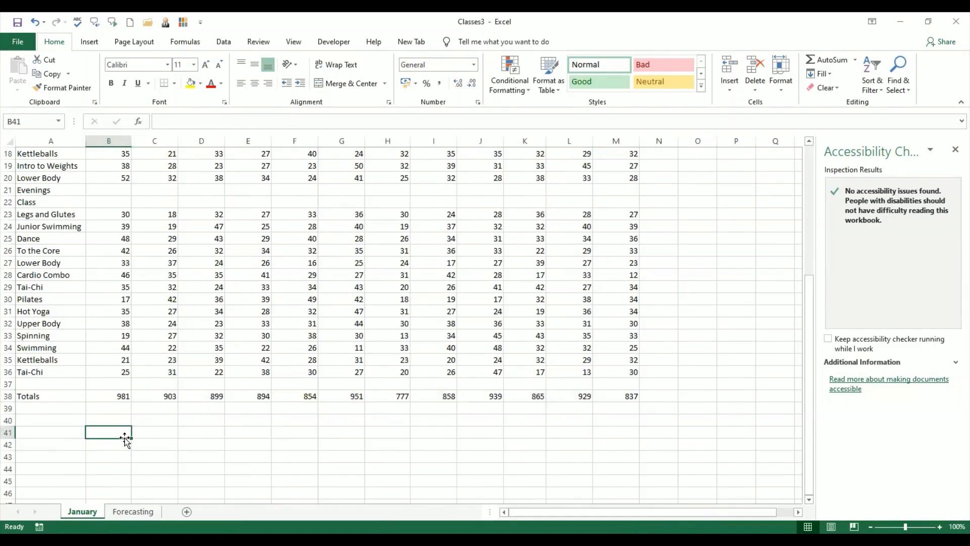
pyautogui.click(124, 346)
pyautogui.write('0')
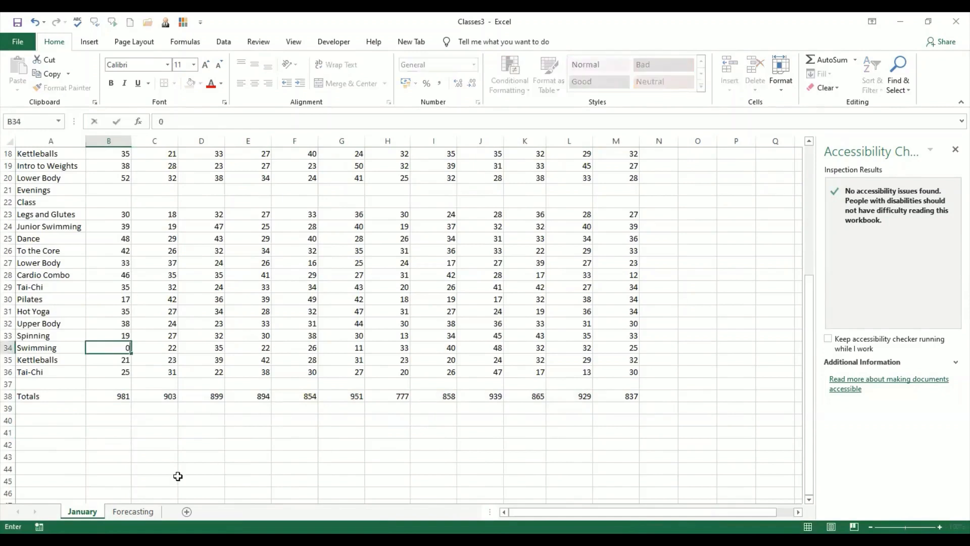
pyautogui.press('Return')
pyautogui.click(111, 397)
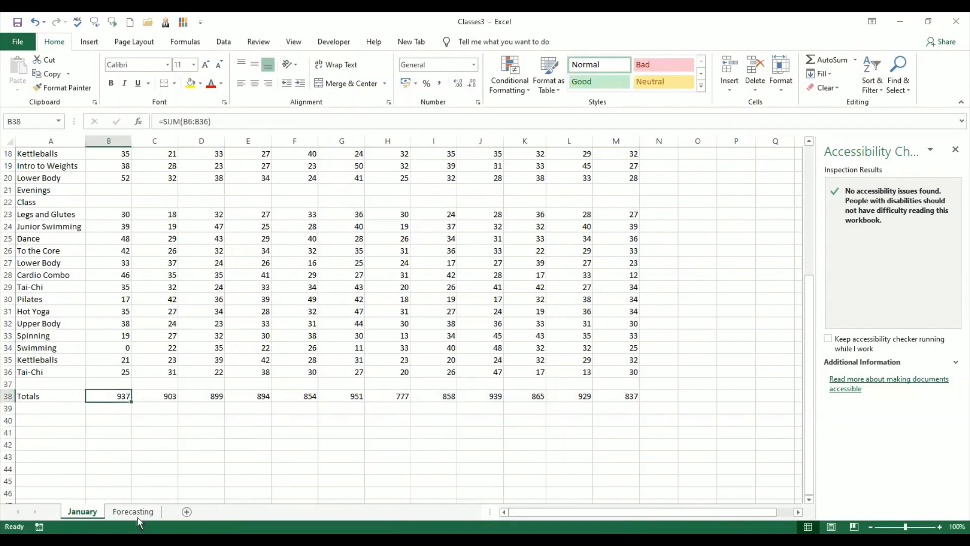
# Compare B38 on the Forecasting and January worksheets, and undo the last change to the Swimming value in January's B34
pyautogui.click(138, 513)
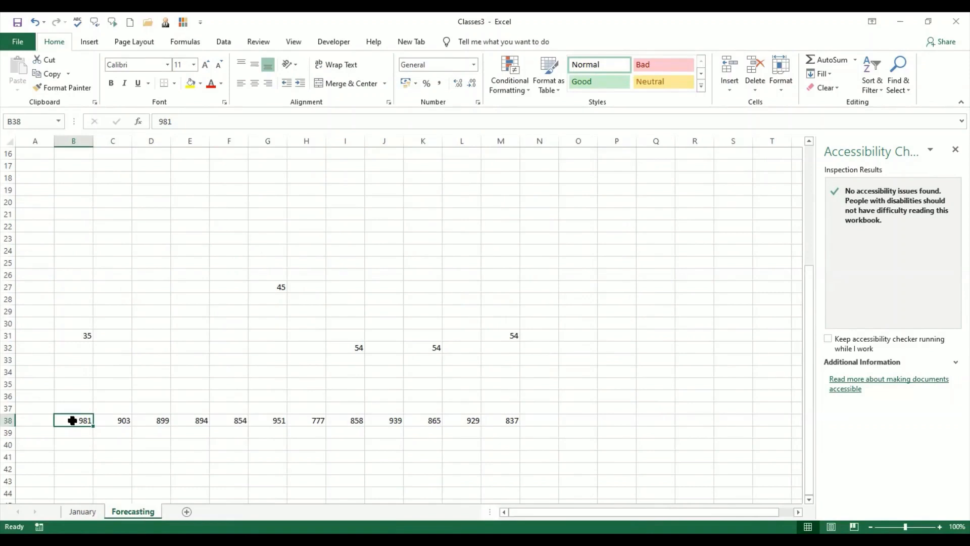
pyautogui.click(81, 511)
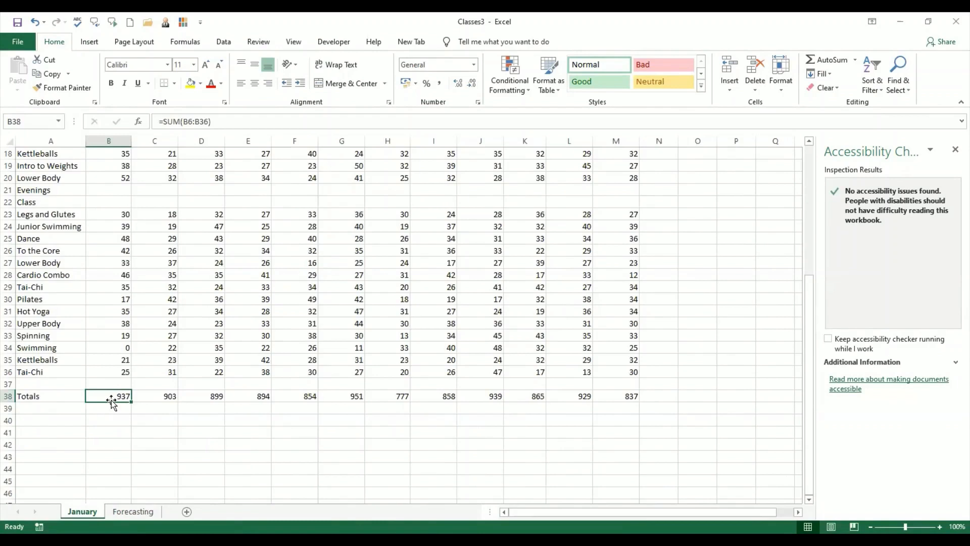
pyautogui.click(133, 512)
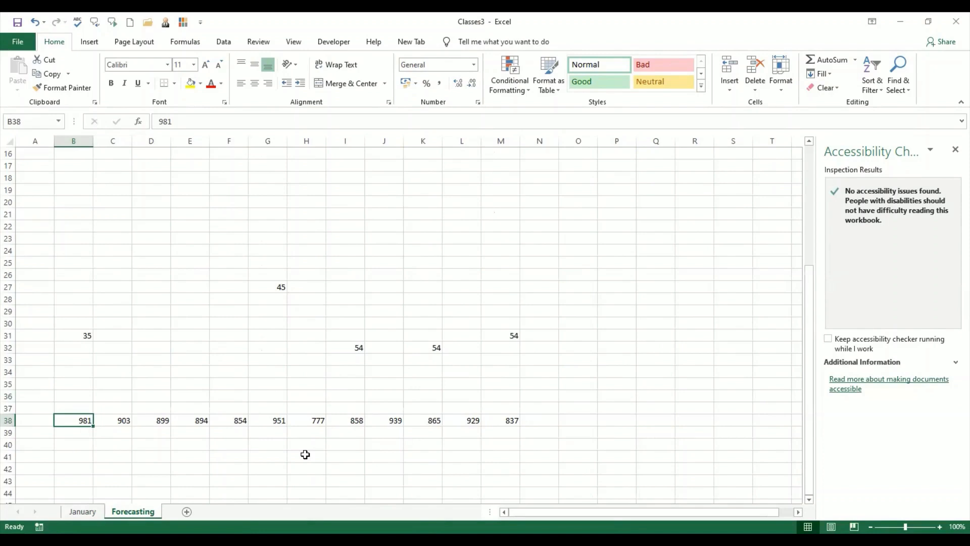
pyautogui.click(82, 512)
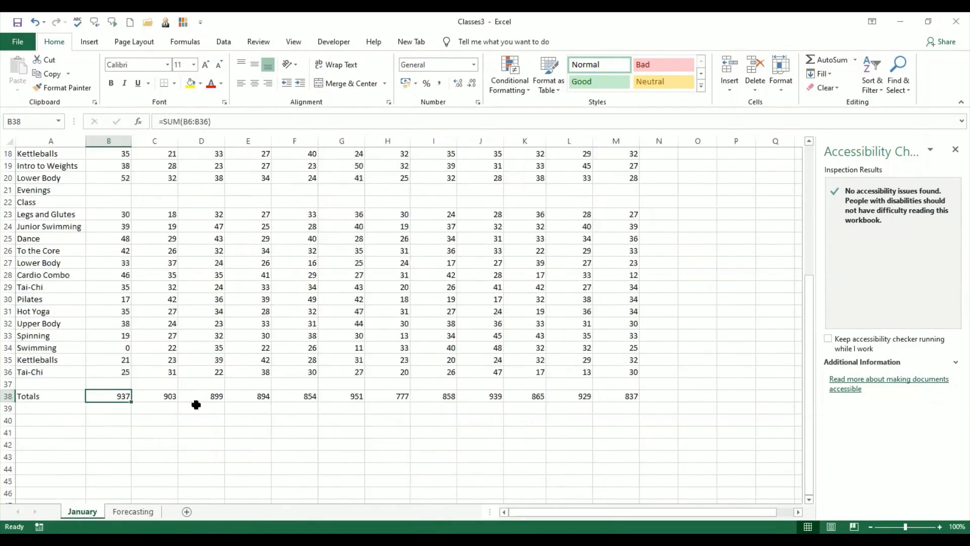
pyautogui.hotkey('ctrl', 'z')
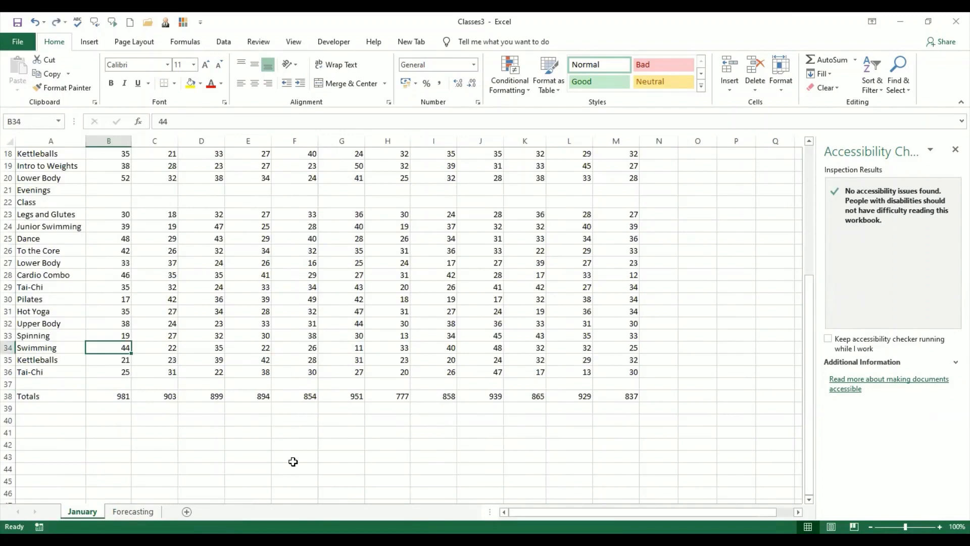
pyautogui.click(118, 394)
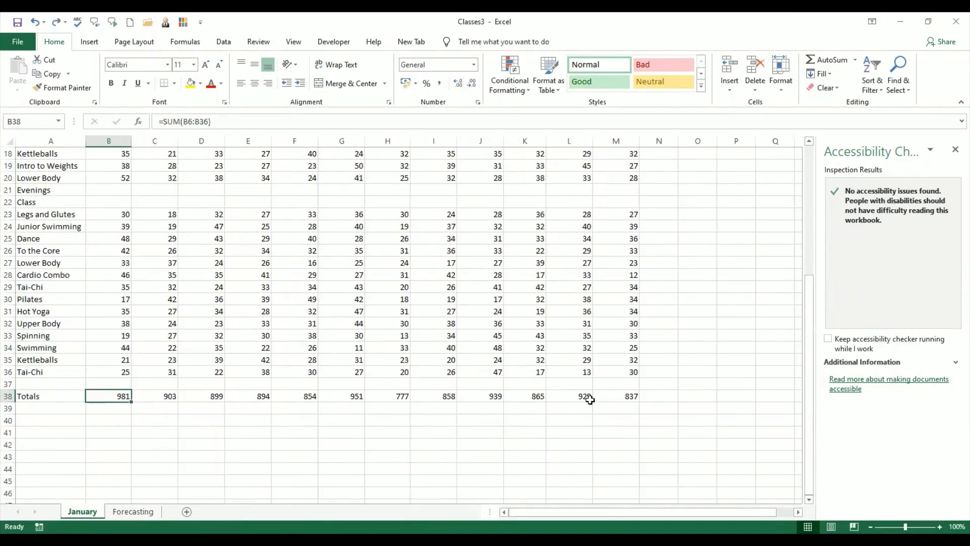
# Clear the contents of cells A17 through N40 on the Forecasting worksheet
pyautogui.click(152, 512)
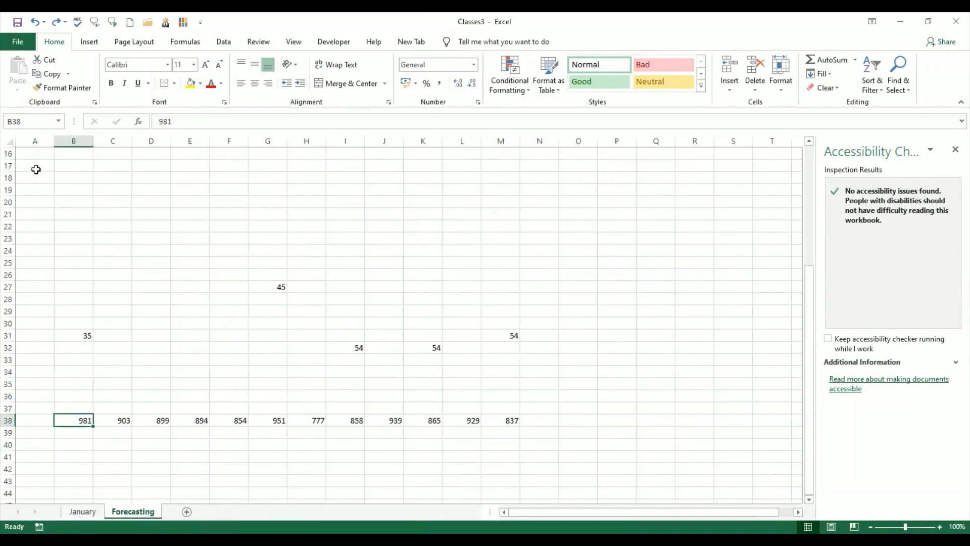
pyautogui.moveTo(36, 169); pyautogui.dragTo(538, 439)
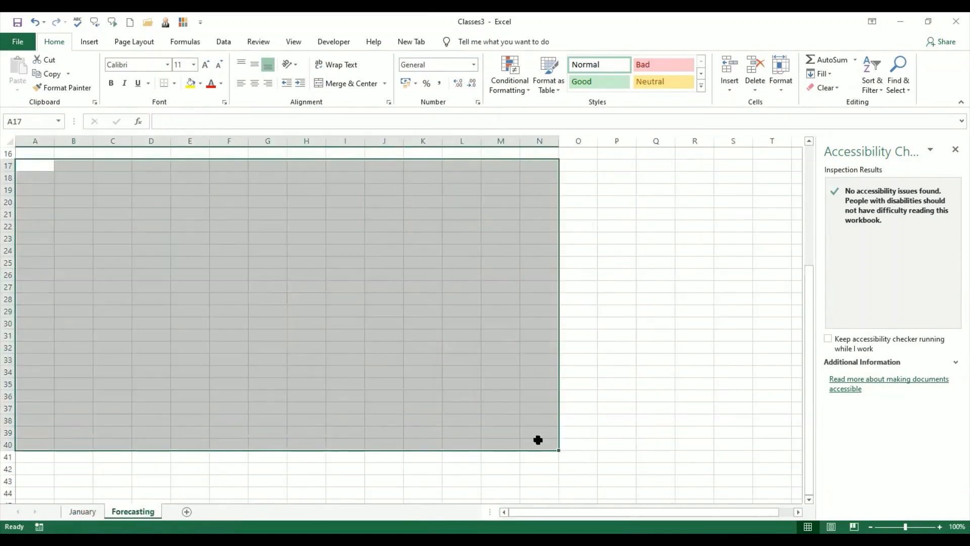
pyautogui.click(162, 338)
# Enter the date July 28 in cell A3 of the Forecasting worksheet
pyautogui.scroll(4, 162, 340)
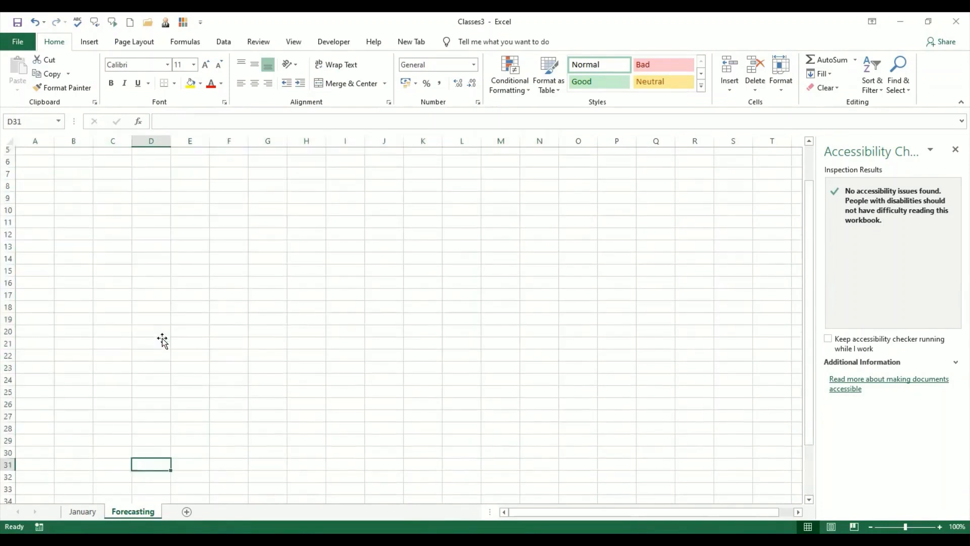
pyautogui.scroll(2, 163, 340)
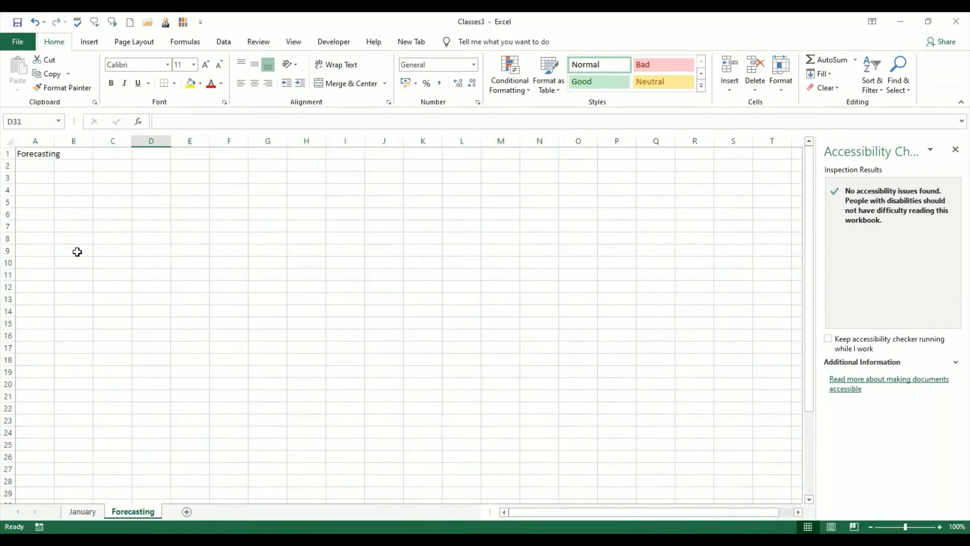
pyautogui.click(43, 181)
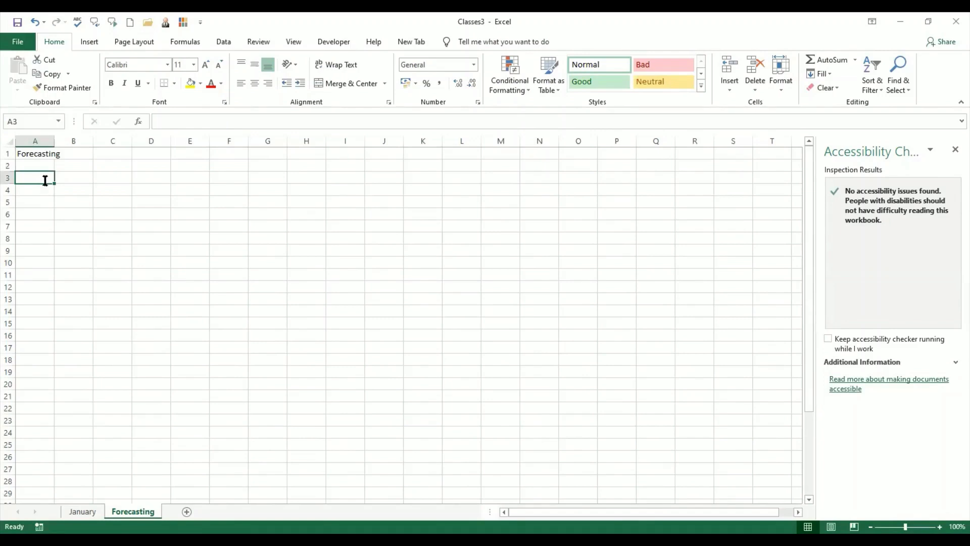
pyautogui.write('JUn')
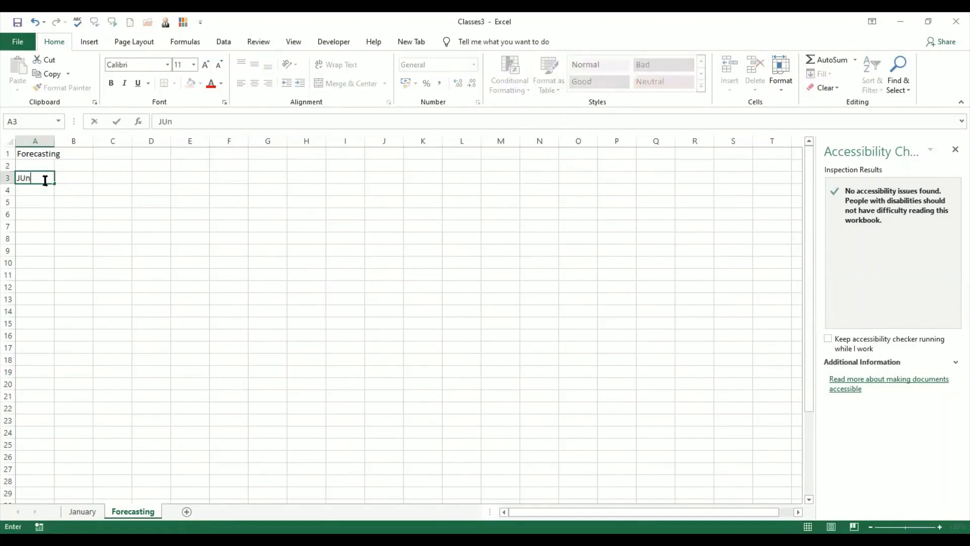
pyautogui.press('BackSpace')
pyautogui.press('BackSpace')
pyautogui.write('uly')
pyautogui.write(' 28')
pyautogui.press('Return')
# Enter the date July 29 in cell A4 below the first date
pyautogui.write('JU')
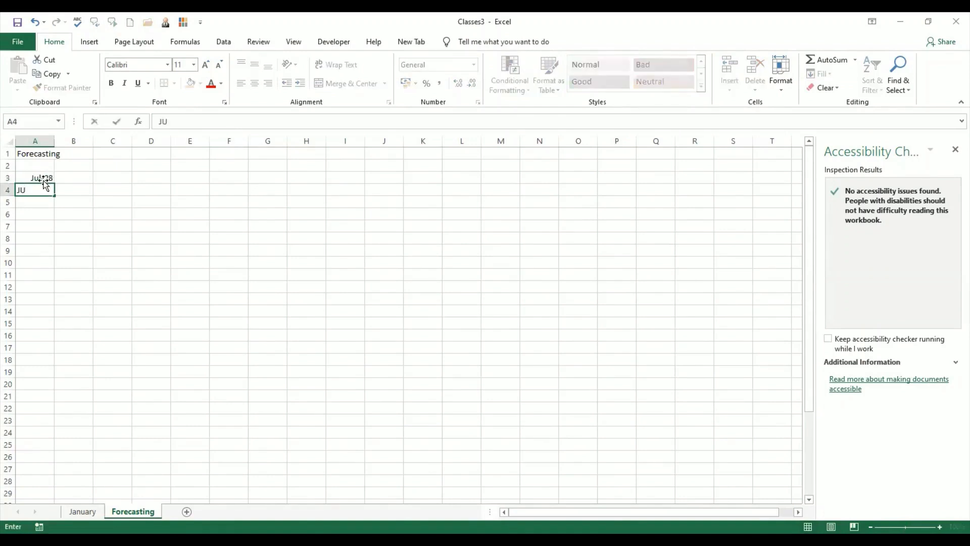
pyautogui.write('ly 29')
pyautogui.press('BackSpace')
pyautogui.write('9')
pyautogui.press('Return')
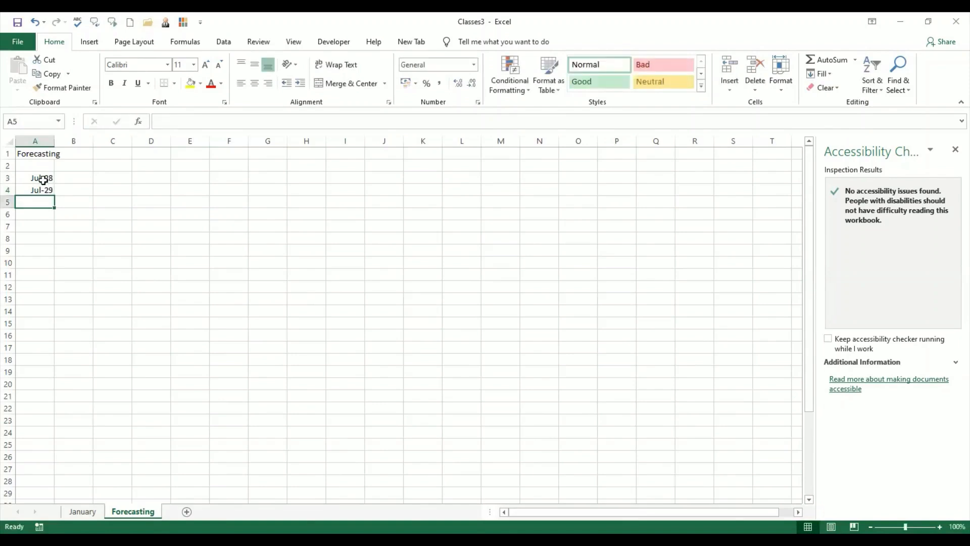
# Copy the totals in January's B38 through M38 and paste them as values beside July 28, starting at B3 on the Forecasting worksheet
pyautogui.click(82, 184)
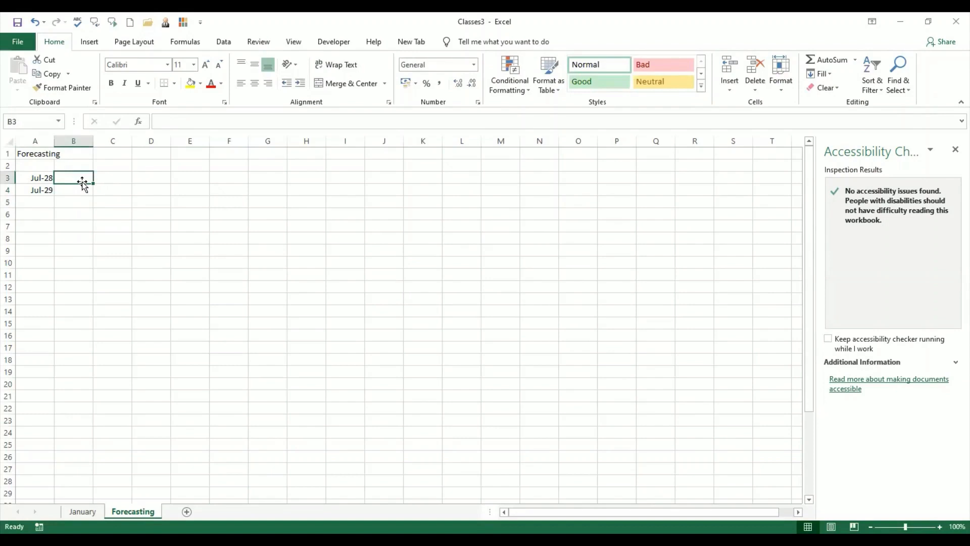
pyautogui.click(84, 511)
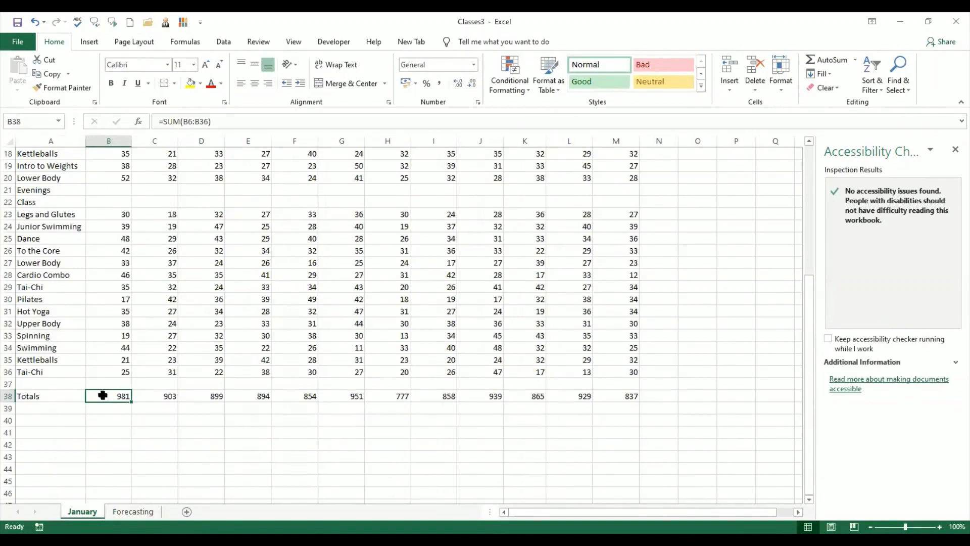
pyautogui.moveTo(103, 395); pyautogui.dragTo(614, 396)
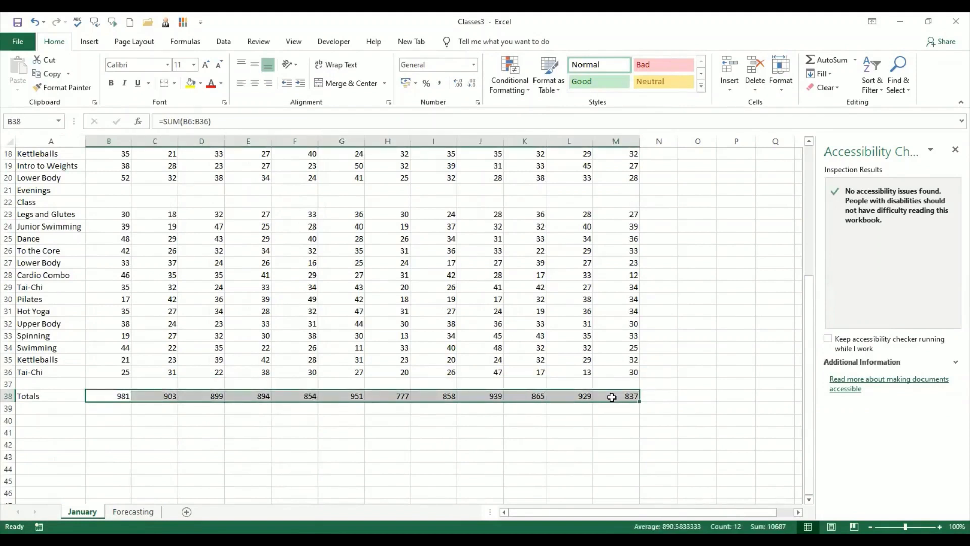
pyautogui.click(50, 74)
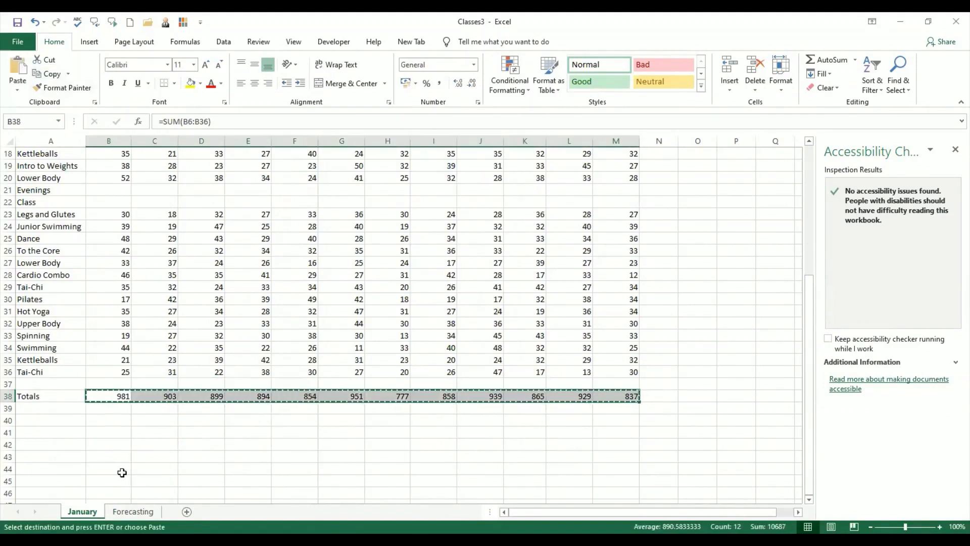
pyautogui.click(132, 511)
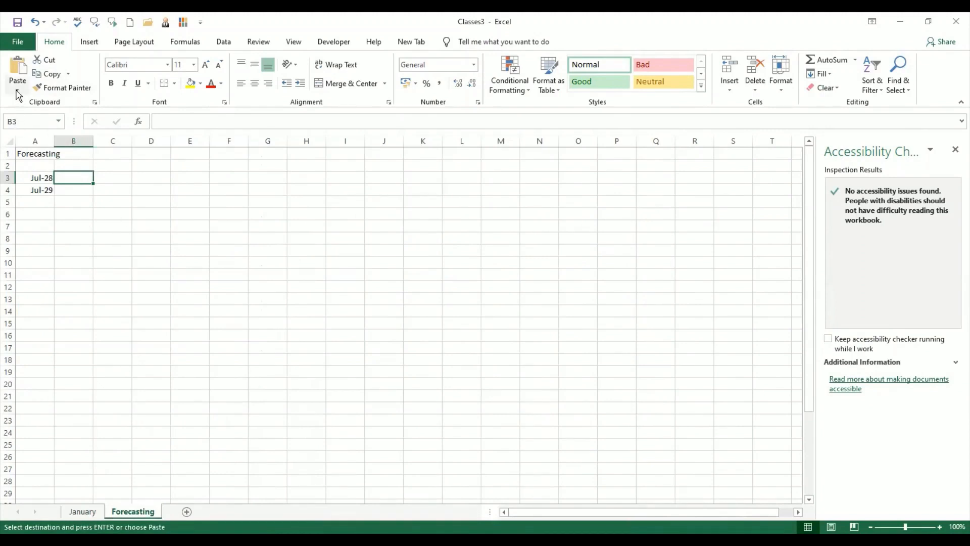
pyautogui.hotkey('ctrl', 'v')
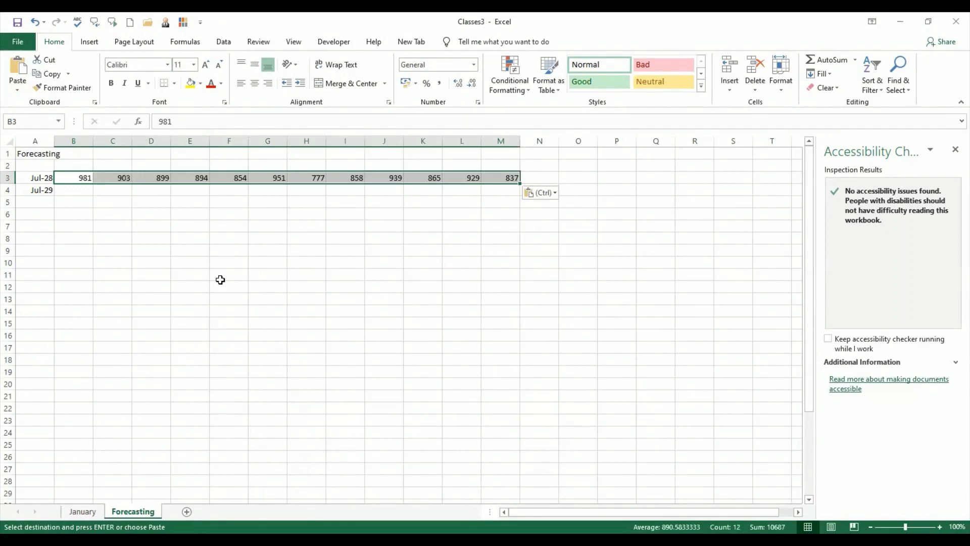
pyautogui.press('Escape')
pyautogui.click(91, 264)
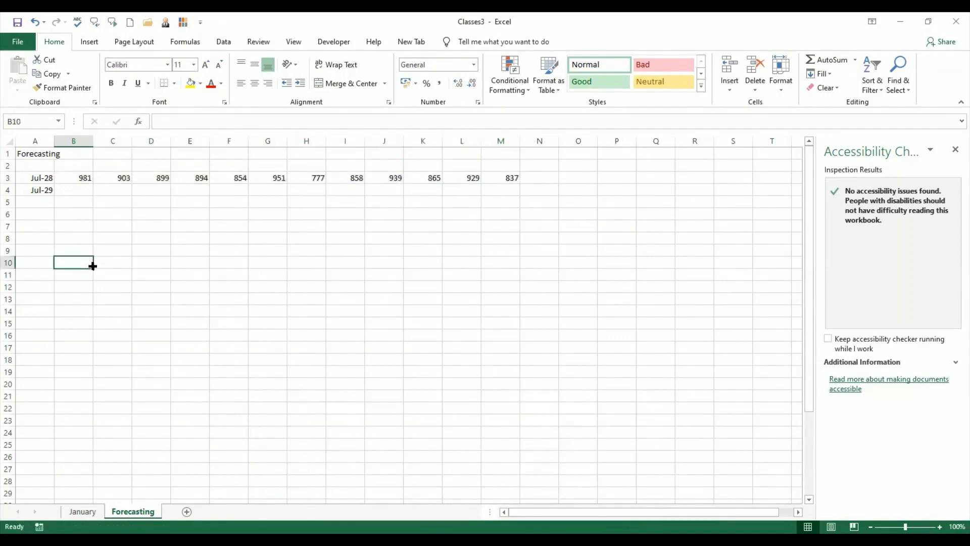
# Clear the Swimming value in B34, the Spinning value in F33 and the Upper Body value in J32 on the January worksheet
pyautogui.click(85, 511)
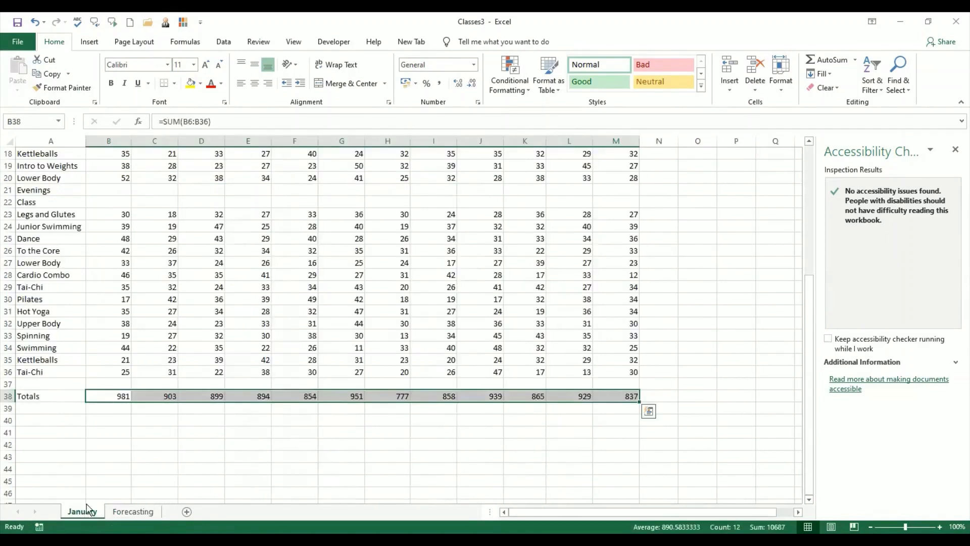
pyautogui.click(183, 421)
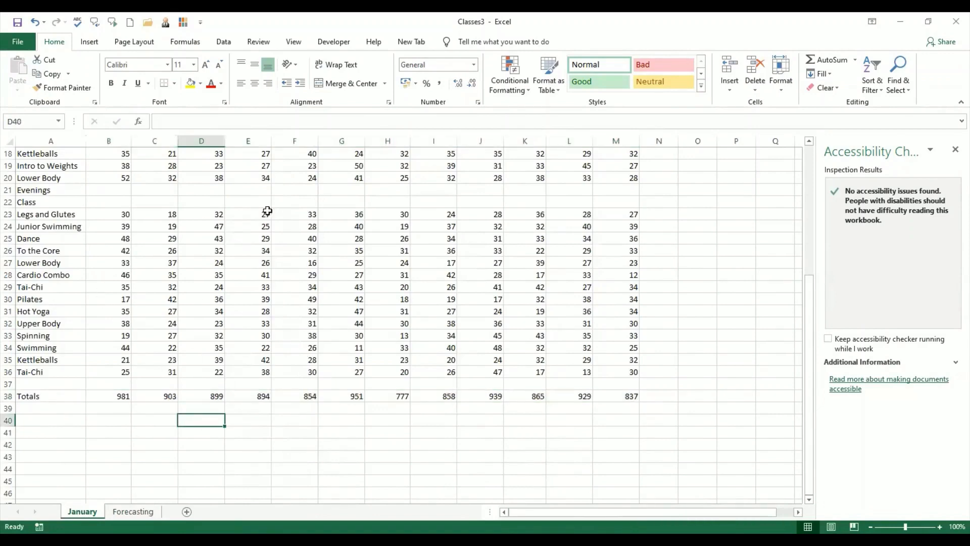
pyautogui.click(126, 347)
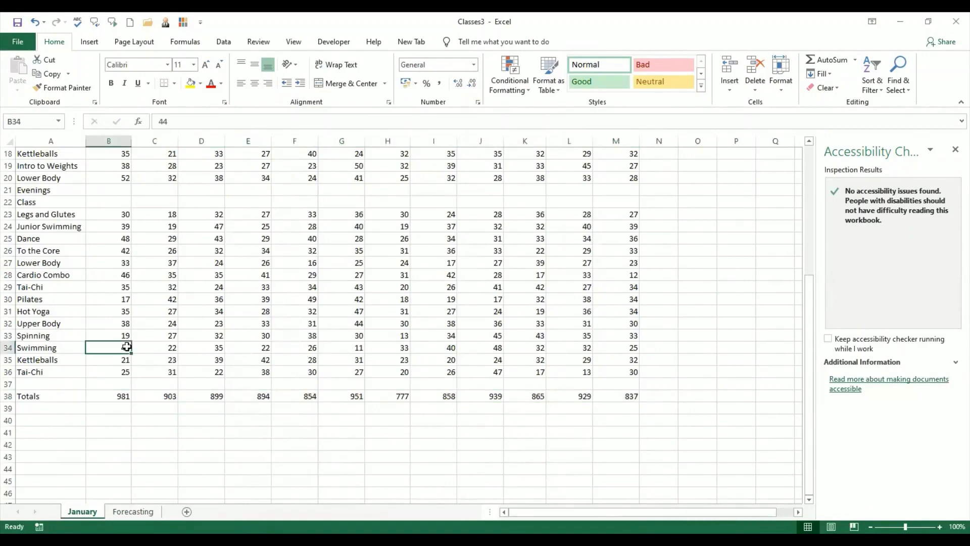
pyautogui.press('Delete')
pyautogui.click(306, 335)
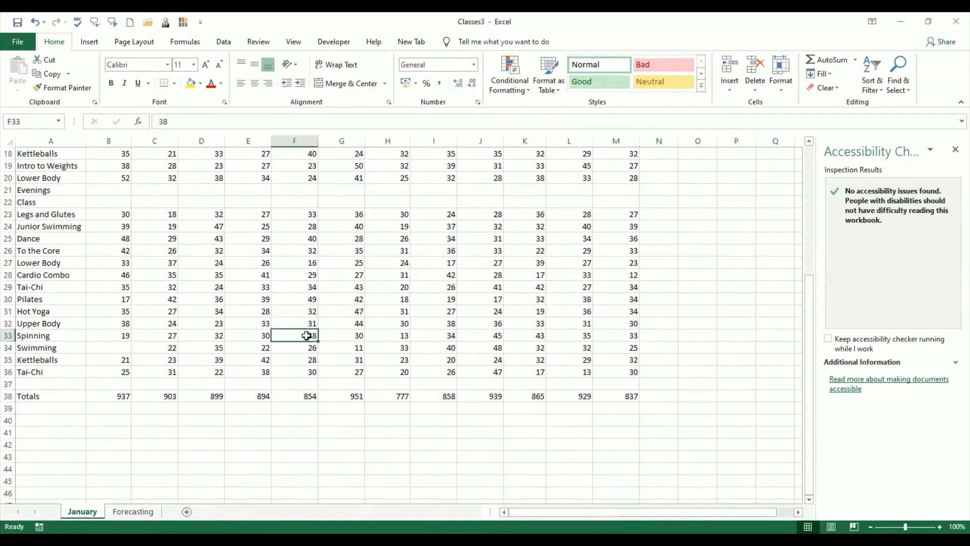
pyautogui.press('Delete')
pyautogui.click(502, 323)
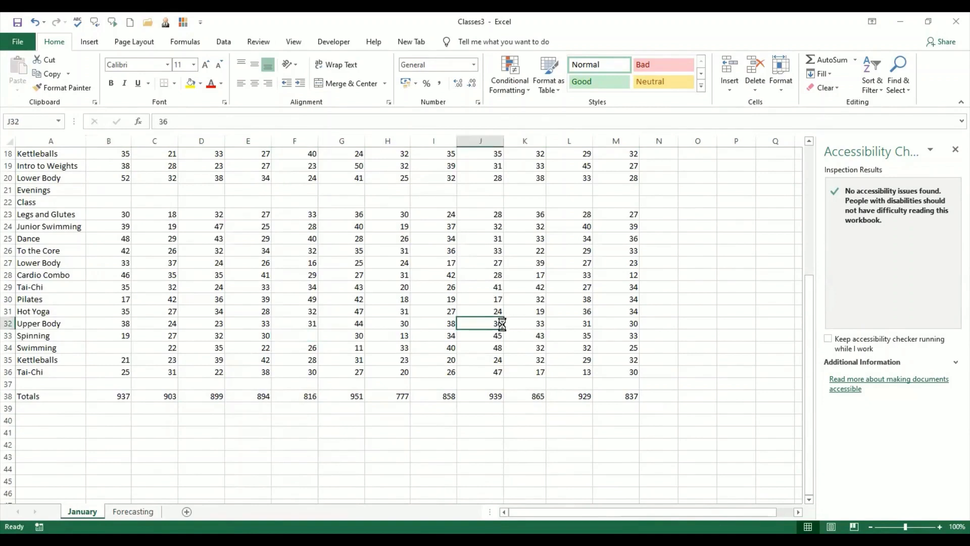
pyautogui.press('Delete')
# Copy January's updated totals in B38 through M38 and paste them as values beside July 29, starting at B4 on the Forecasting worksheet
pyautogui.click(107, 407)
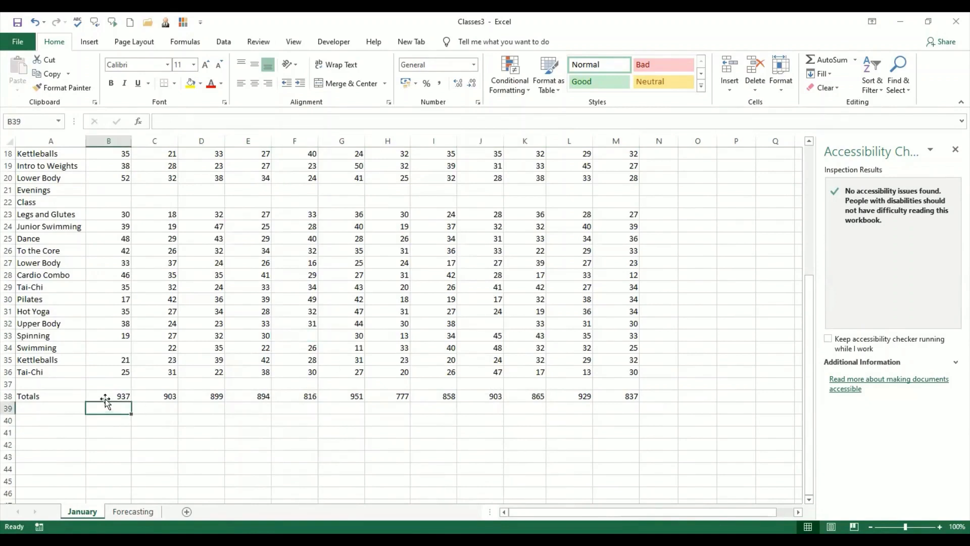
pyautogui.click(108, 395)
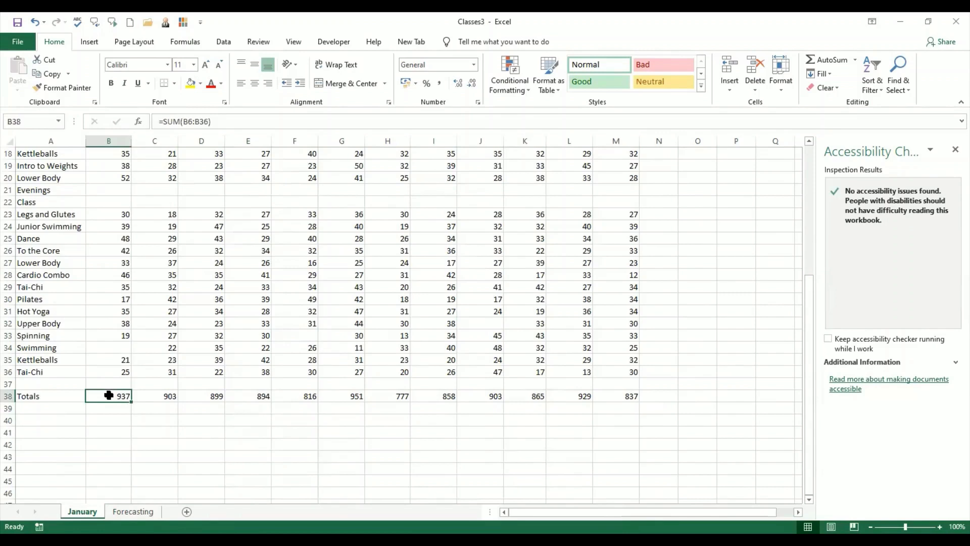
pyautogui.click(468, 395)
pyautogui.moveTo(121, 397); pyautogui.dragTo(402, 396)
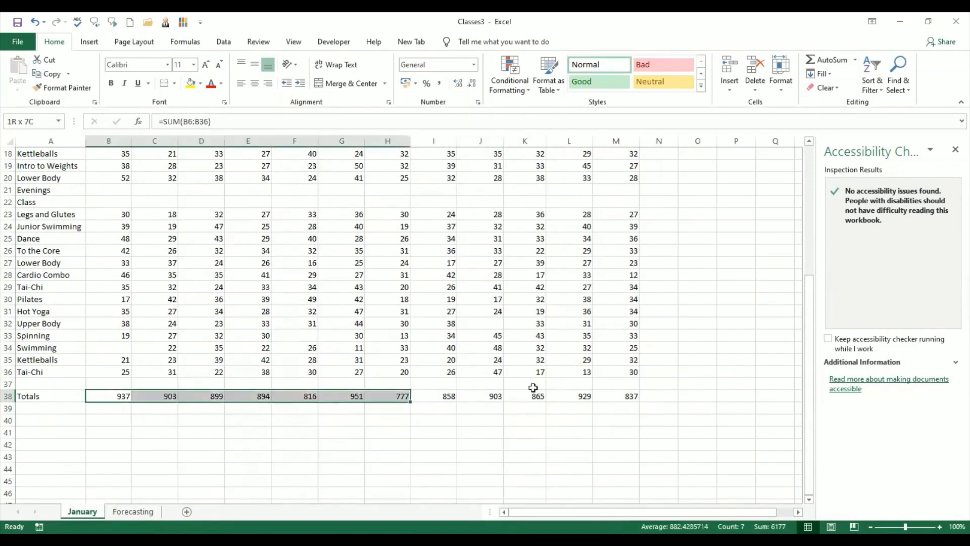
pyautogui.moveTo(533, 387); pyautogui.dragTo(630, 397)
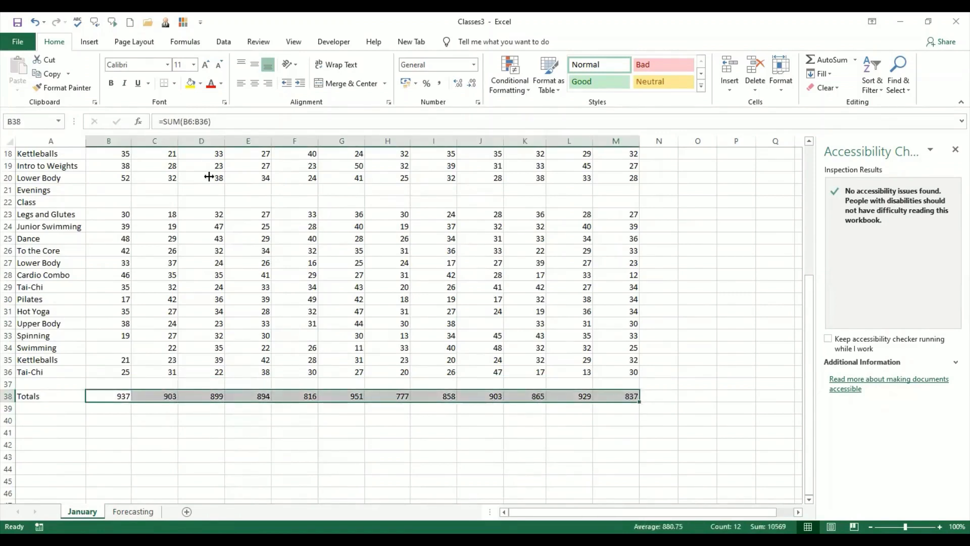
pyautogui.click(55, 87)
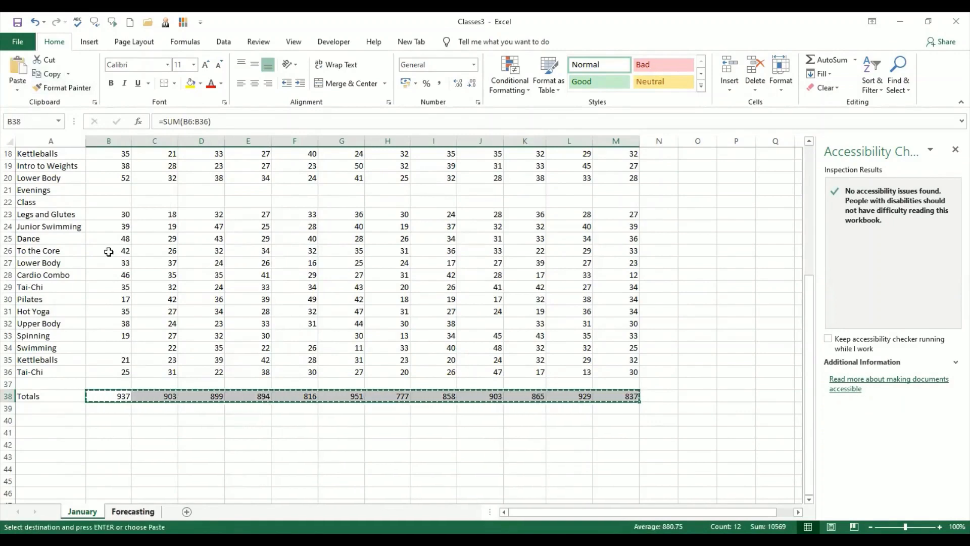
pyautogui.hotkey('ctrl', 'pagedown')
pyautogui.click(80, 190)
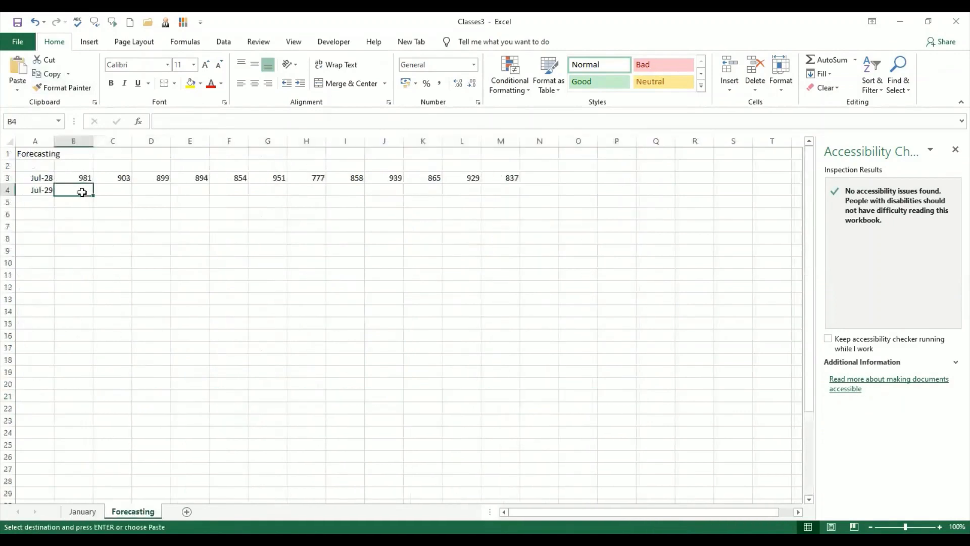
pyautogui.click(19, 89)
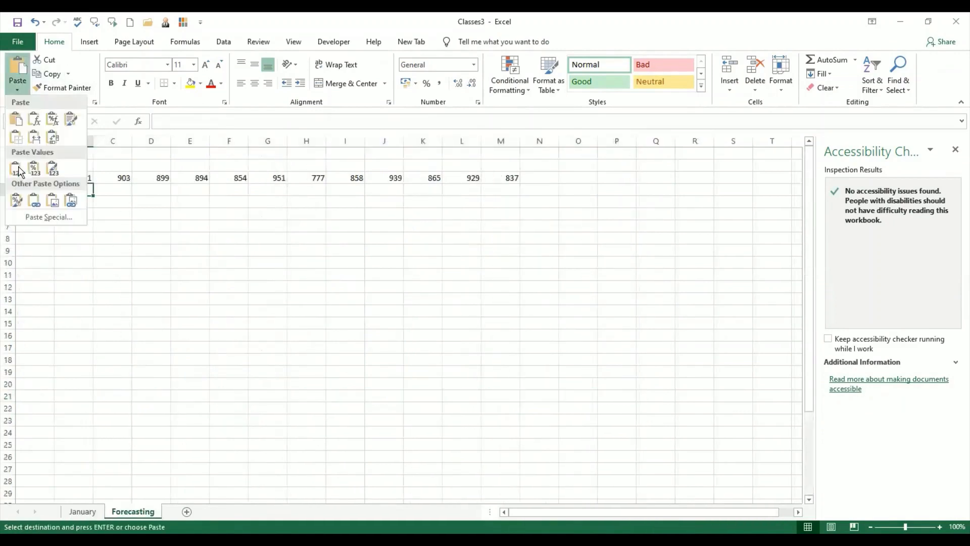
pyautogui.press('v')
pyautogui.click(281, 305)
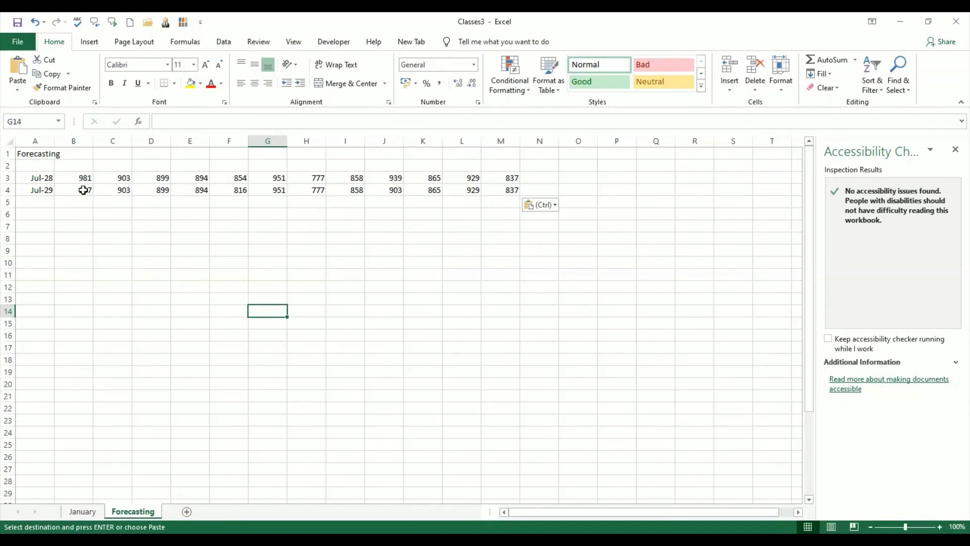
pyautogui.click(83, 190)
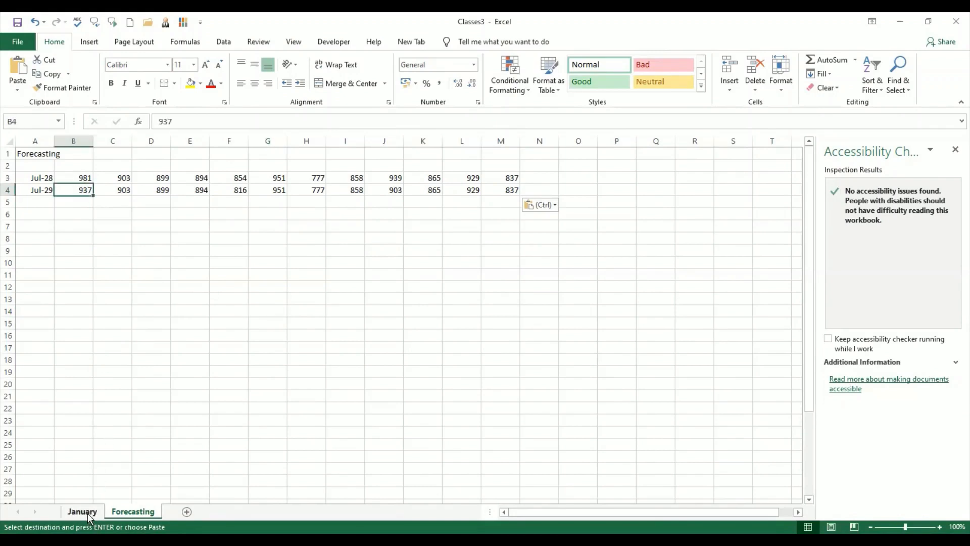
pyautogui.click(18, 91)
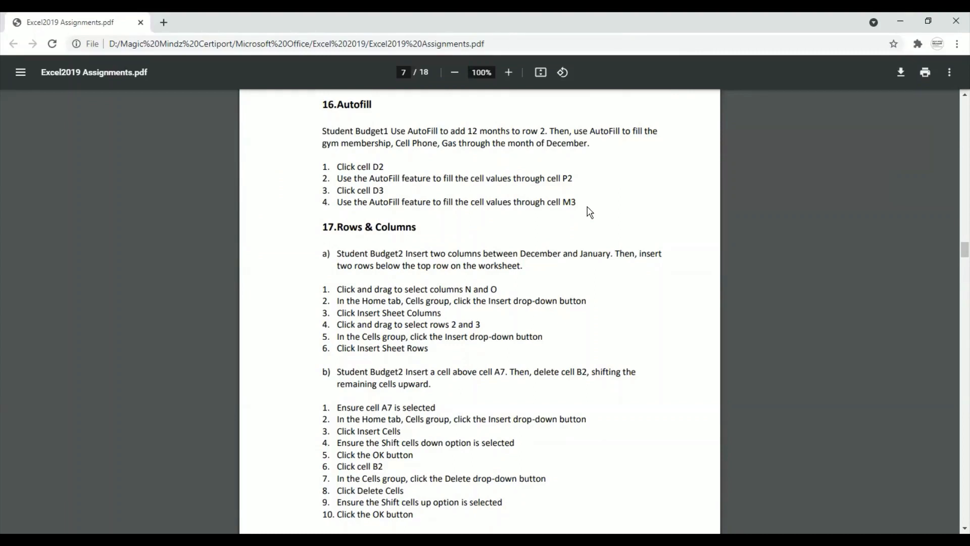
# Switch to the Student Budget1 workbook and AutoFill the months in row 2 from D2 through Dec in M2
pyautogui.click(308, 539)
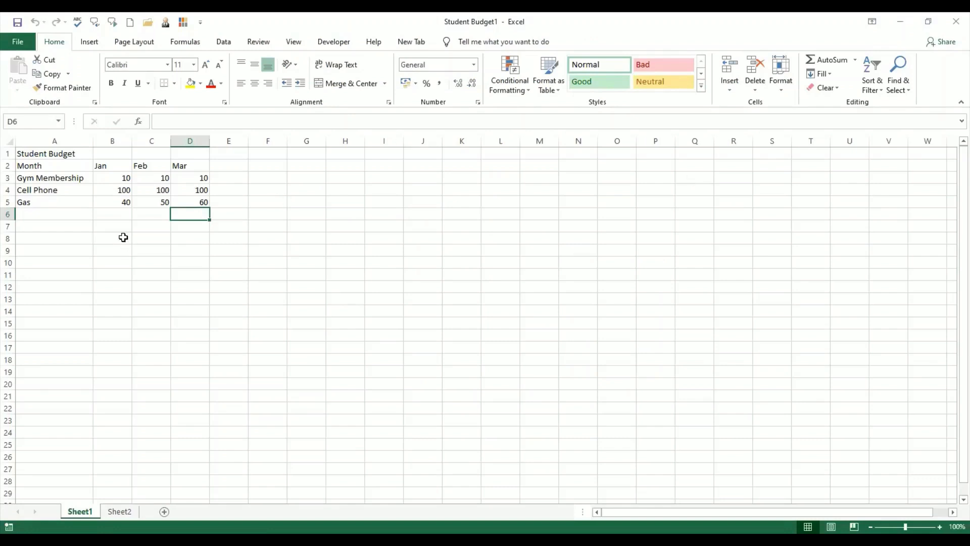
pyautogui.click(109, 167)
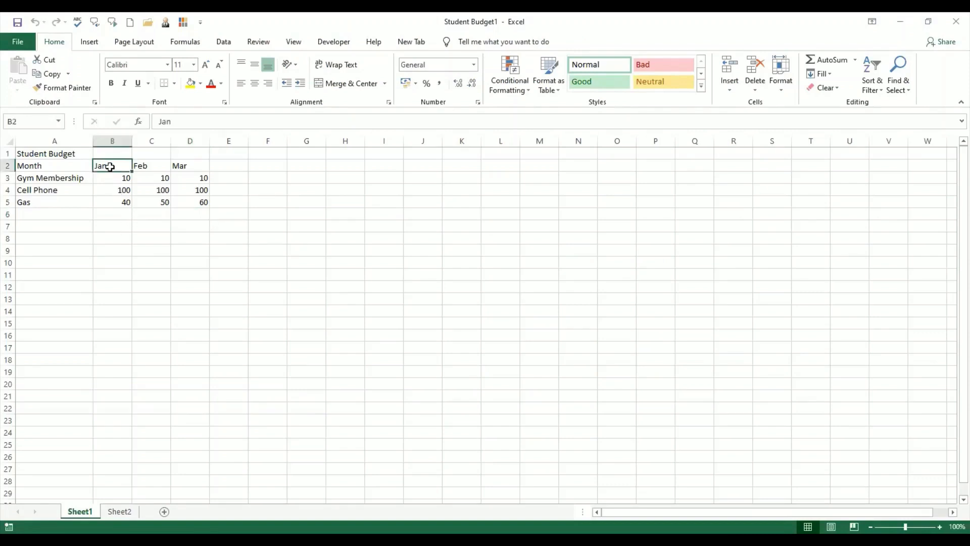
pyautogui.click(138, 167)
pyautogui.click(194, 165)
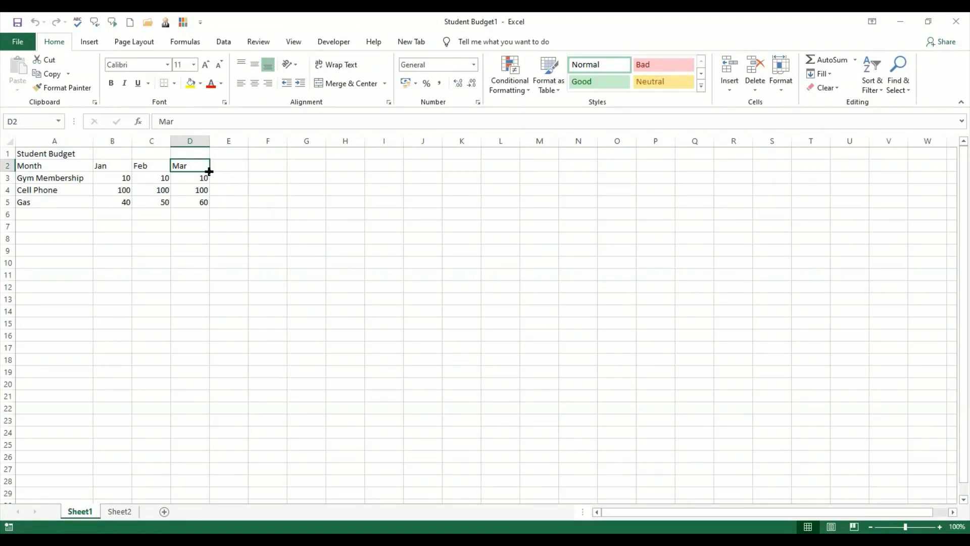
pyautogui.moveTo(210, 174); pyautogui.dragTo(555, 171)
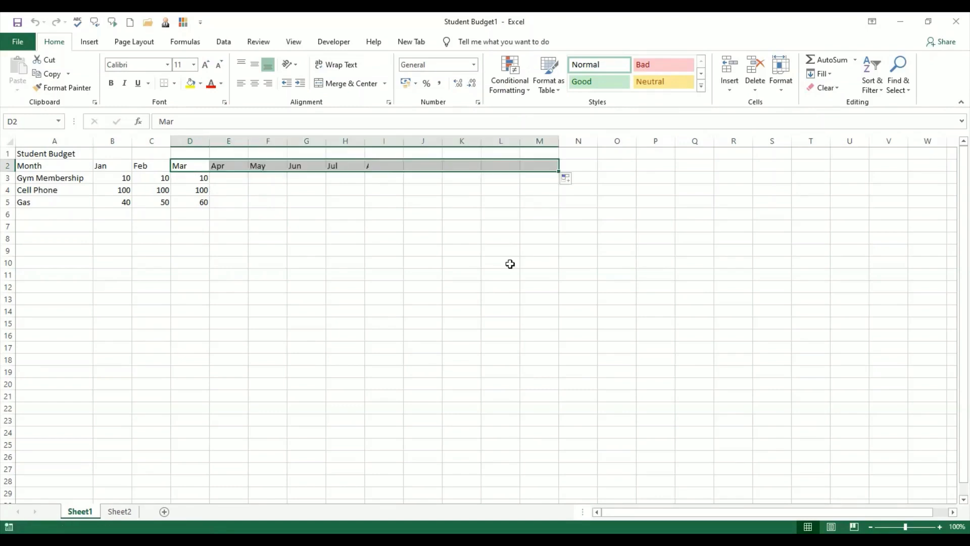
pyautogui.click(478, 251)
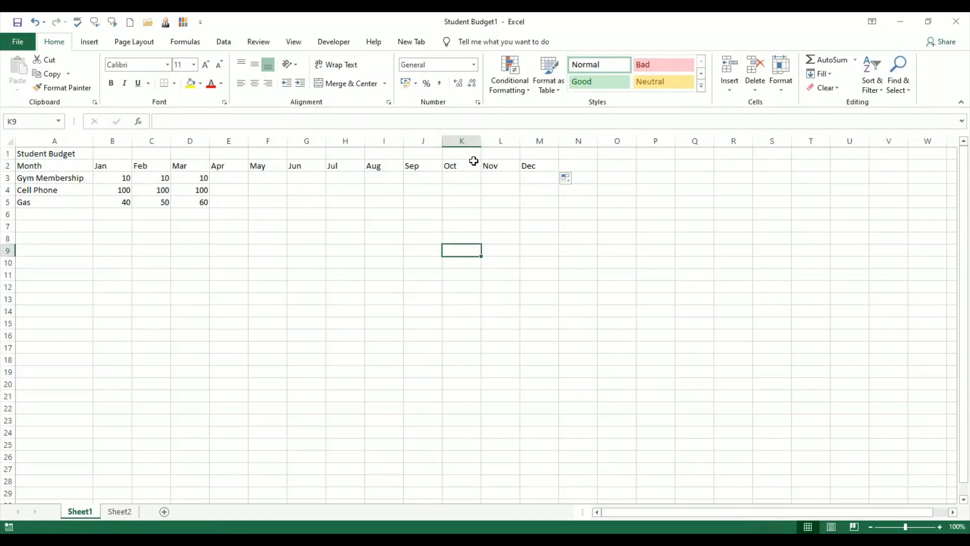
pyautogui.click(308, 276)
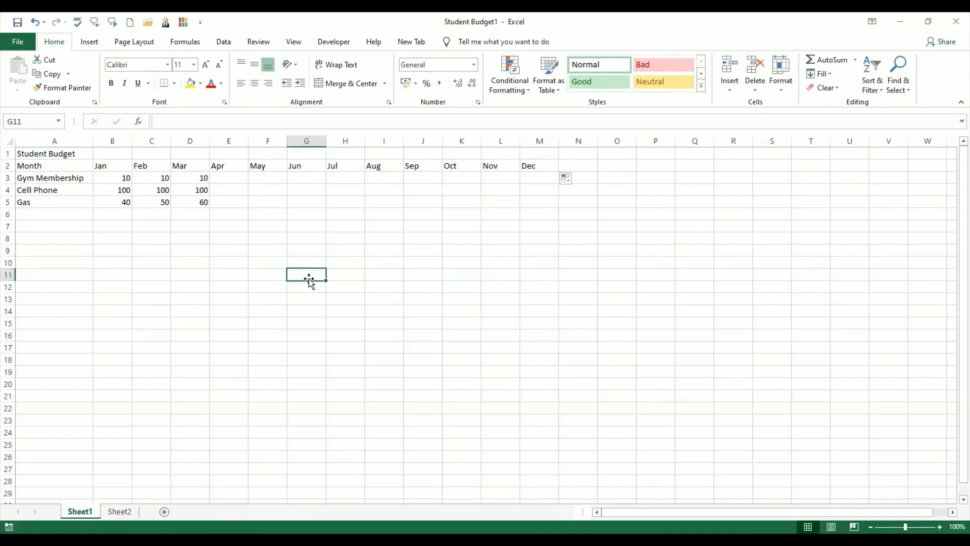
# AutoFill the Gym Membership amount of 10 from D3 through M3
pyautogui.click(198, 179)
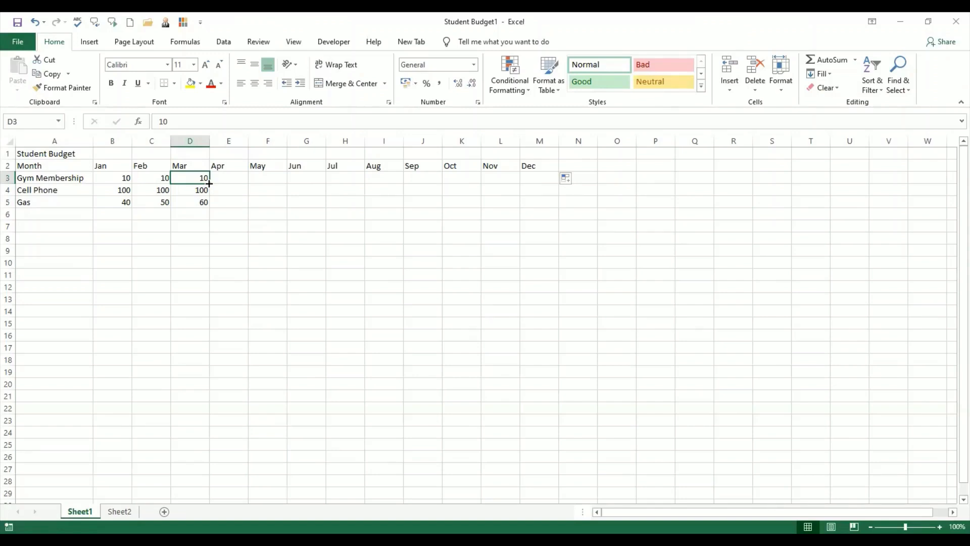
pyautogui.moveTo(209, 184); pyautogui.dragTo(546, 197)
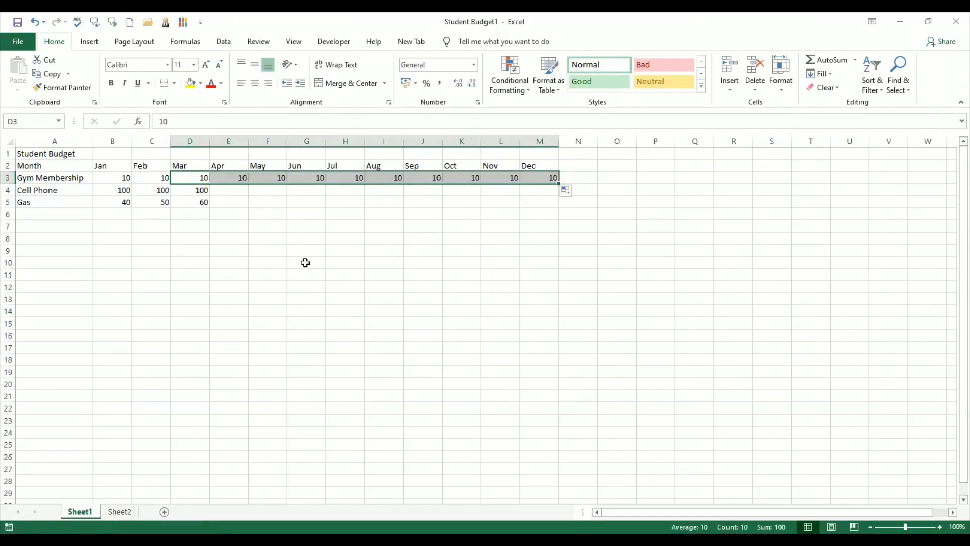
pyautogui.click(321, 261)
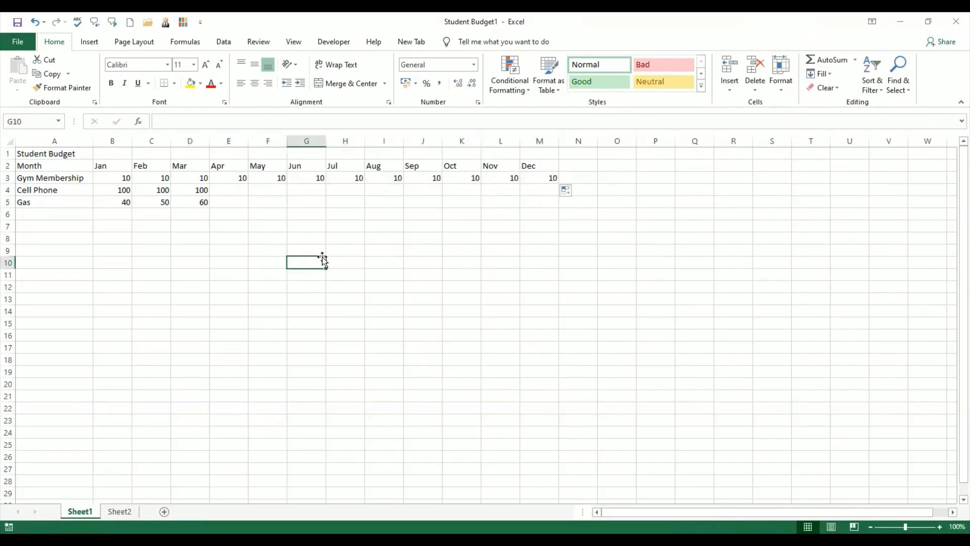
# AutoFill the Cell Phone amount of 100 from D4 through M4
pyautogui.click(204, 193)
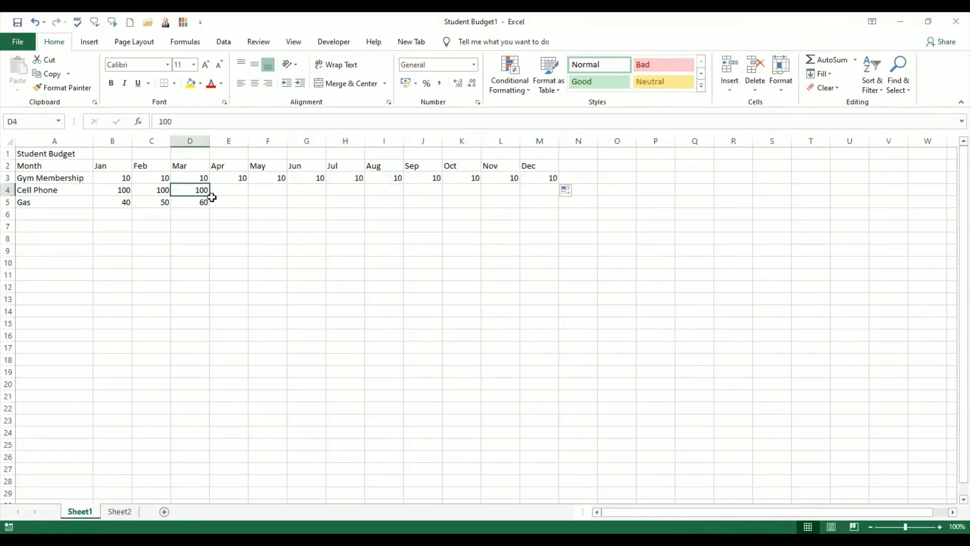
pyautogui.moveTo(402, 184); pyautogui.dragTo(555, 191)
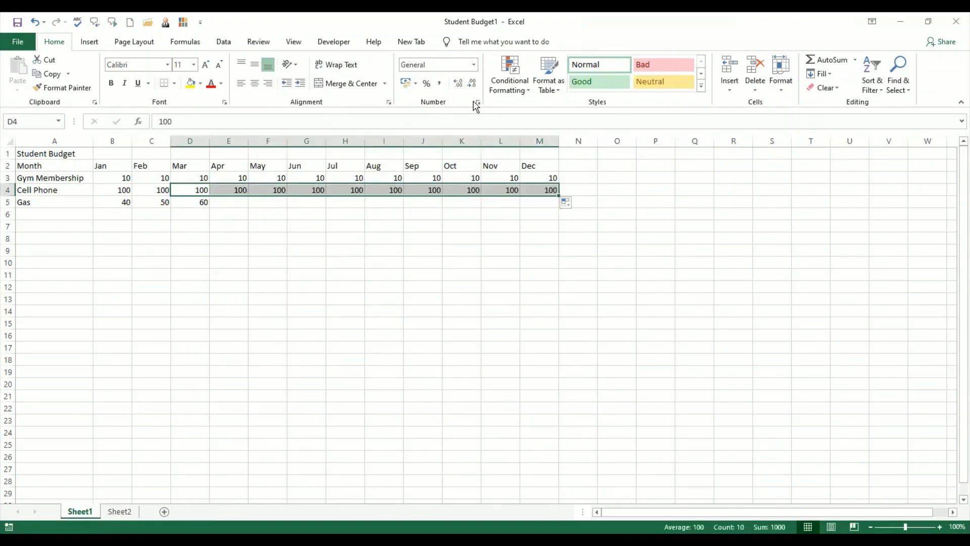
pyautogui.click(184, 225)
# Try AutoFilling only the March Gas amount of 60 from D5 through M5, and undo the fill
pyautogui.click(190, 201)
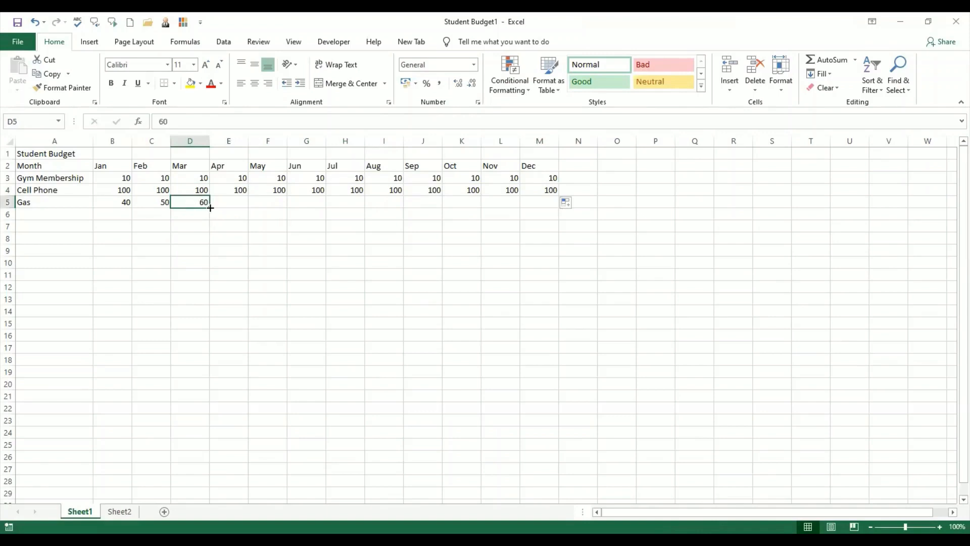
pyautogui.moveTo(211, 208); pyautogui.dragTo(556, 207)
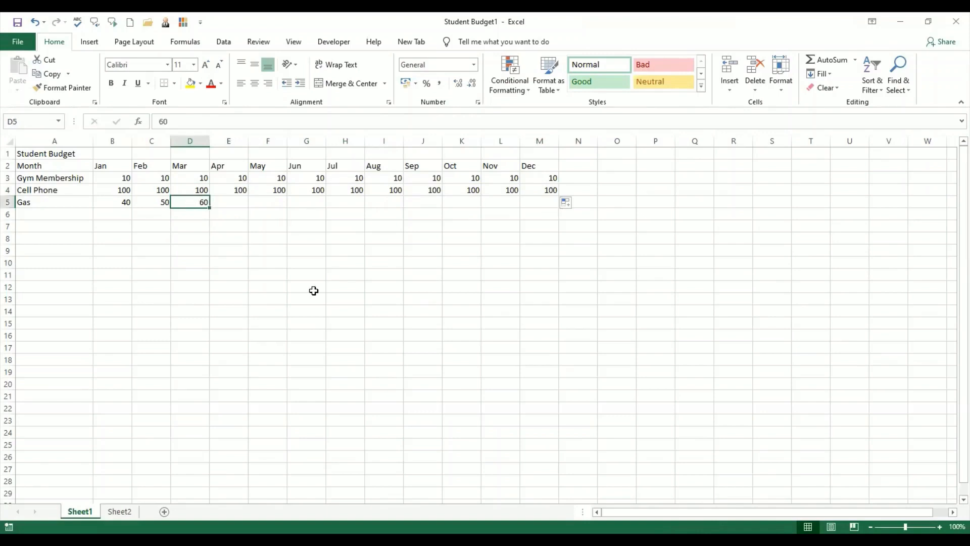
pyautogui.click(355, 264)
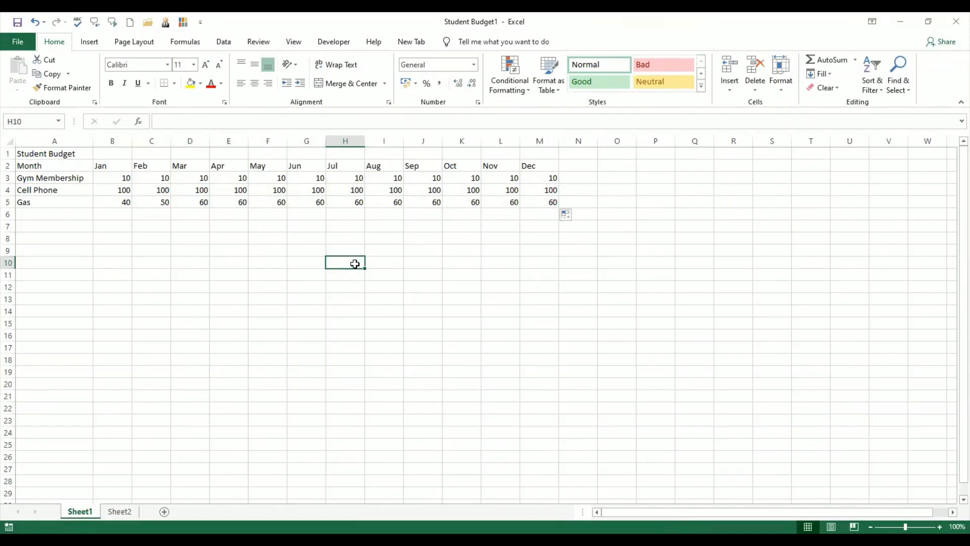
pyautogui.hotkey('ctrl', 'z')
pyautogui.click(252, 238)
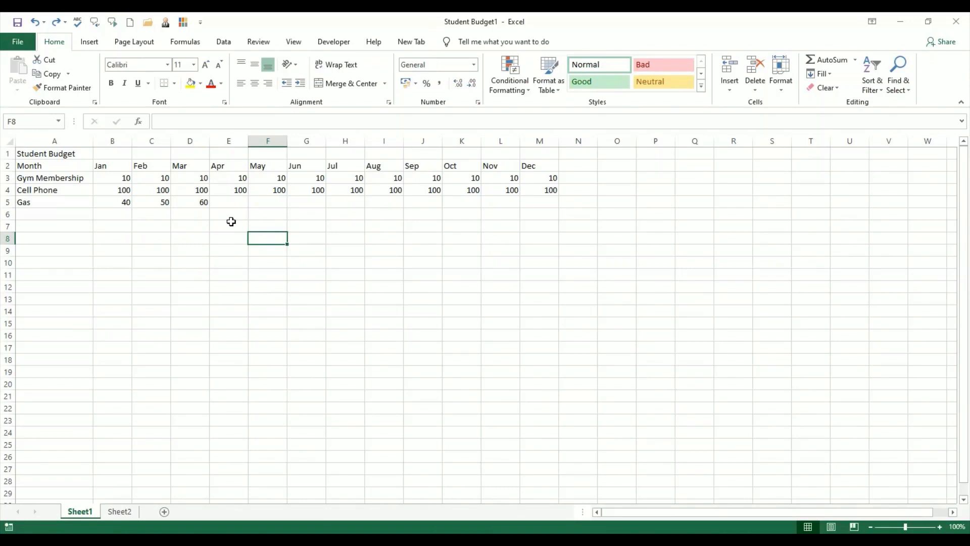
# Try AutoFilling the Gas series 40, 50, 60 from B5:D5 through M5, and undo the fill
pyautogui.click(118, 202)
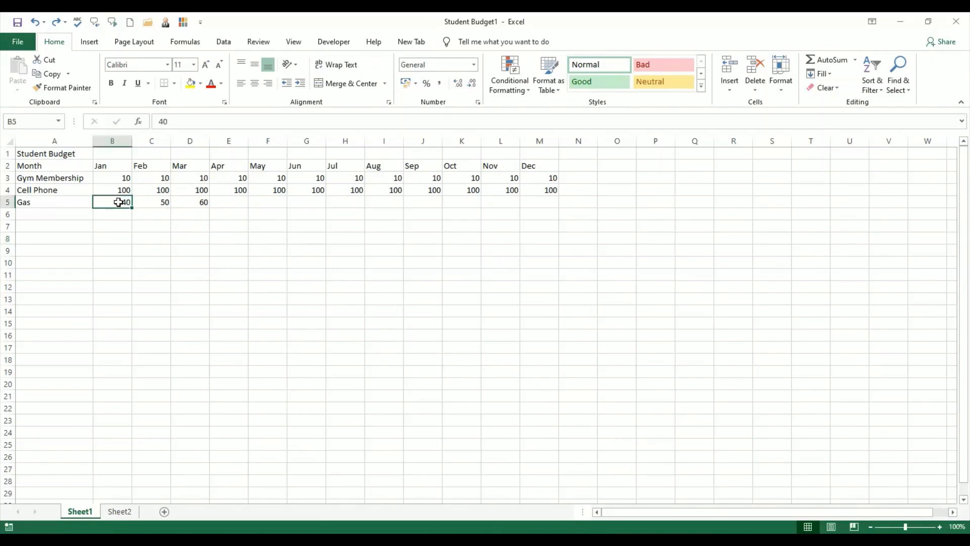
pyautogui.click(186, 206)
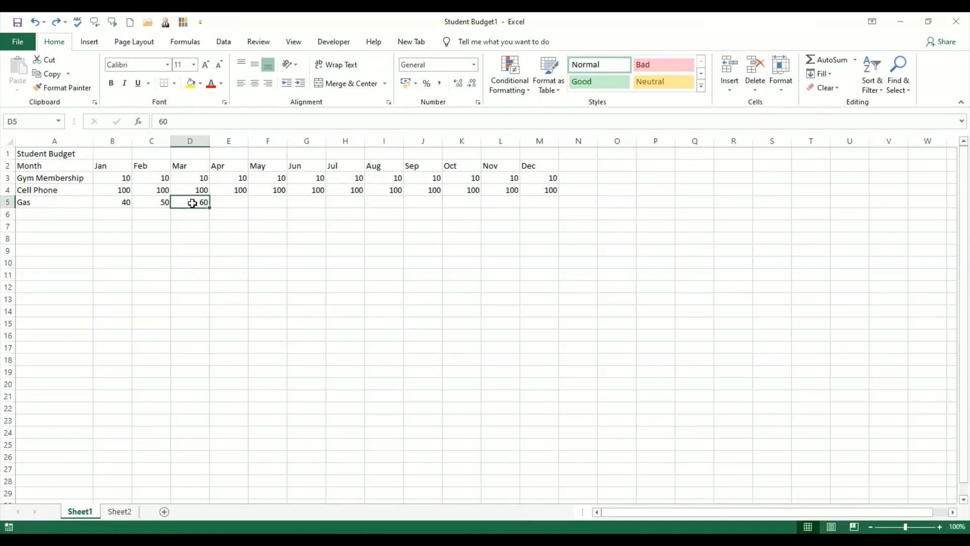
pyautogui.click(112, 200)
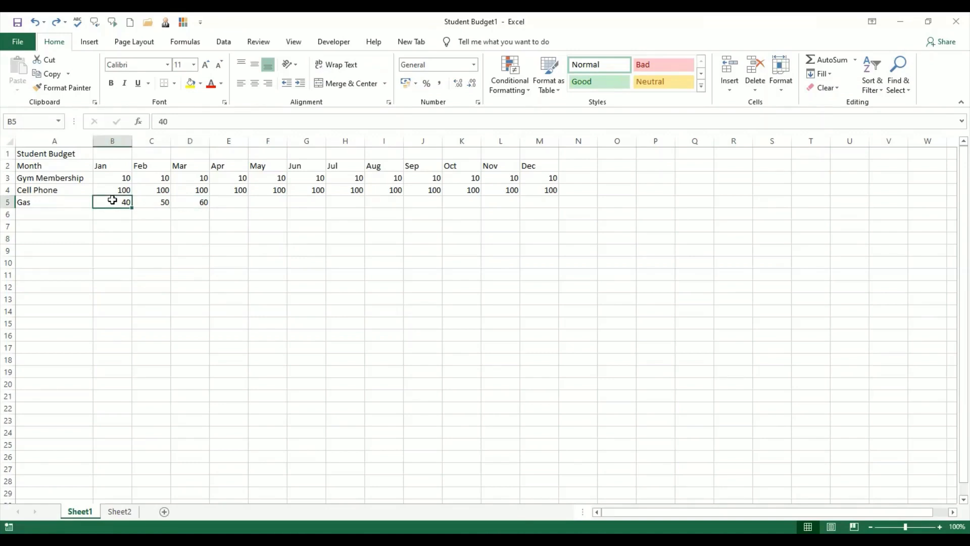
pyautogui.keyDown('shift'); pyautogui.click(197, 201); pyautogui.keyUp('shift')
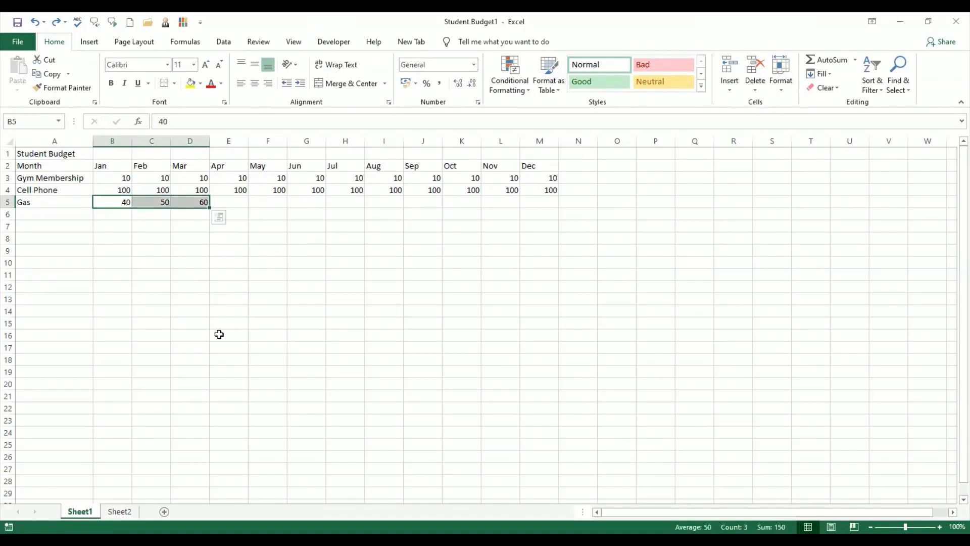
pyautogui.moveTo(210, 207); pyautogui.dragTo(539, 204)
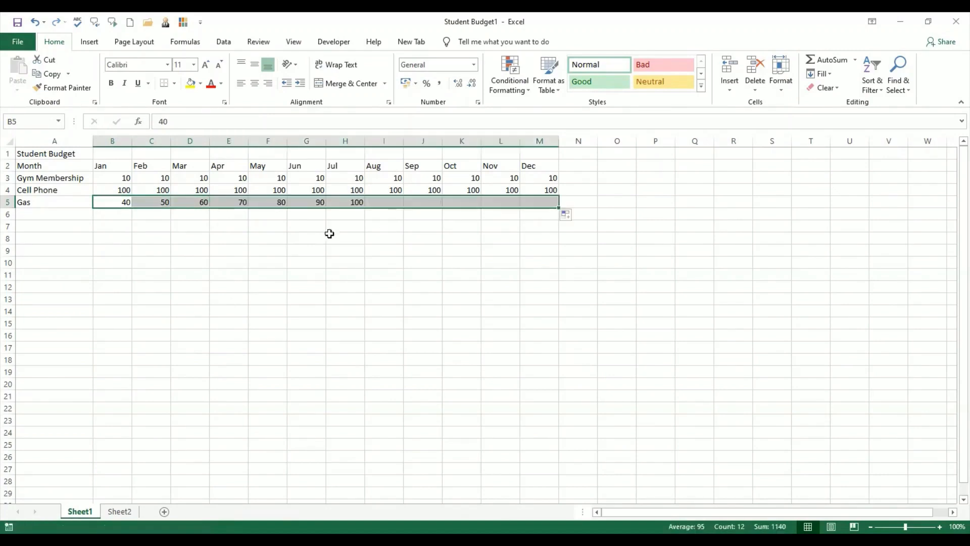
pyautogui.click(302, 231)
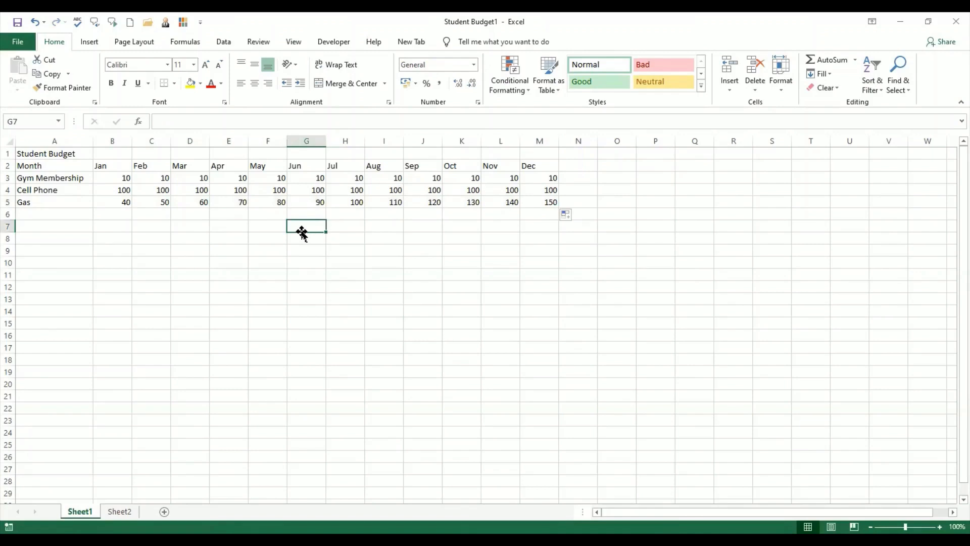
pyautogui.hotkey('ctrl', 'z')
pyautogui.click(219, 253)
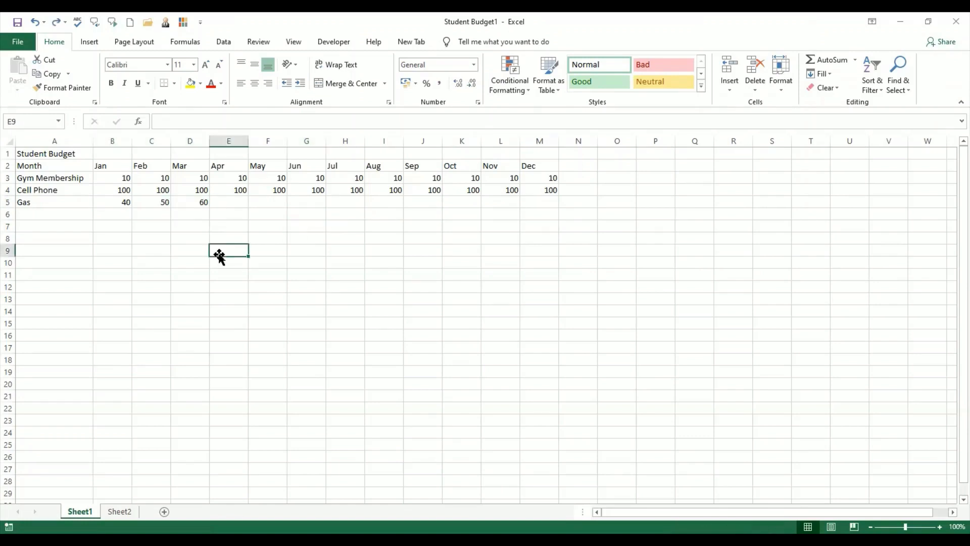
# Try filling the single Gas value in D5 across to December in M5 again, and undo it
pyautogui.click(197, 203)
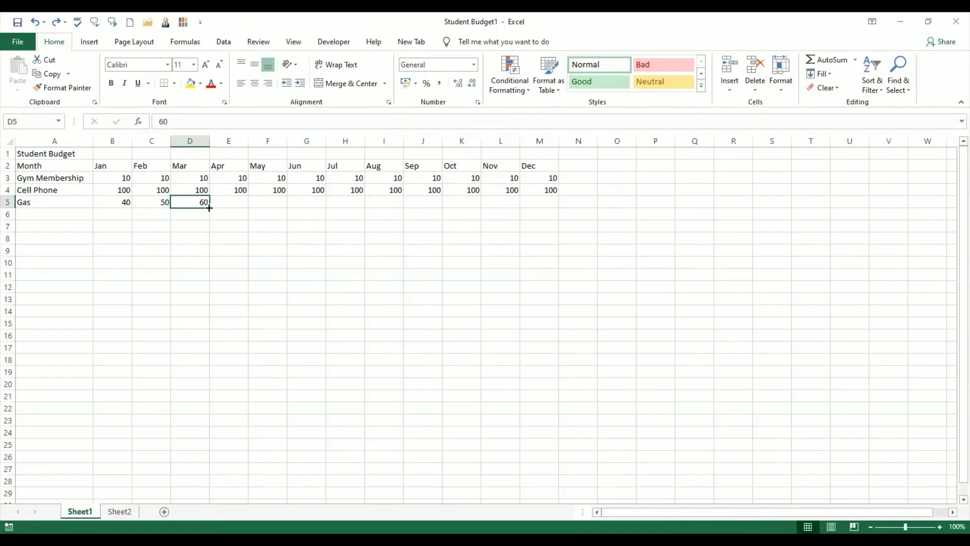
pyautogui.moveTo(209, 207); pyautogui.dragTo(508, 215)
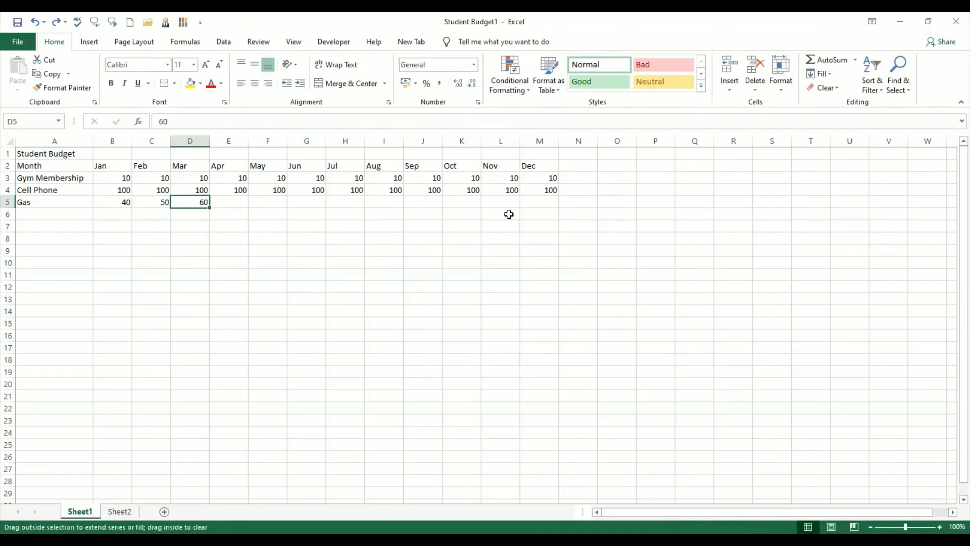
pyautogui.click(268, 251)
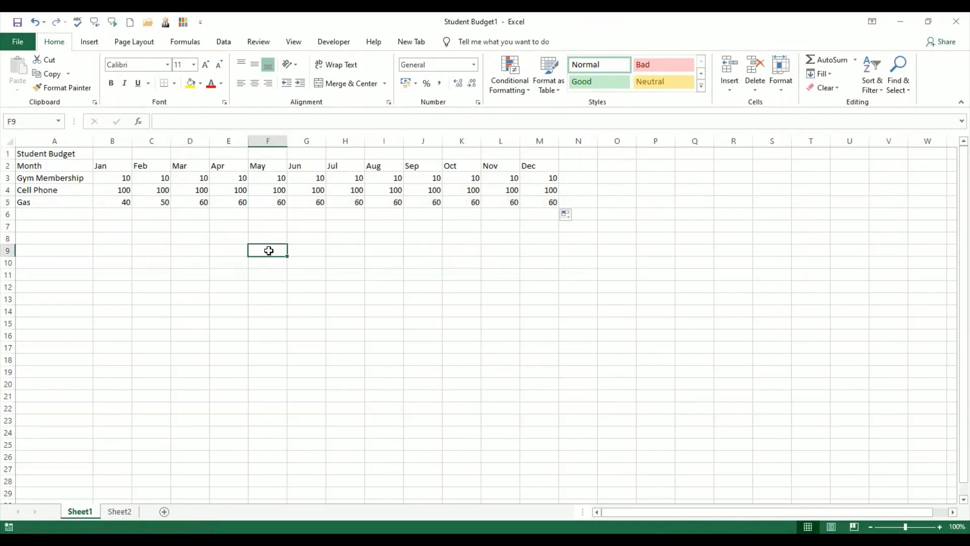
pyautogui.hotkey('ctrl', 'z')
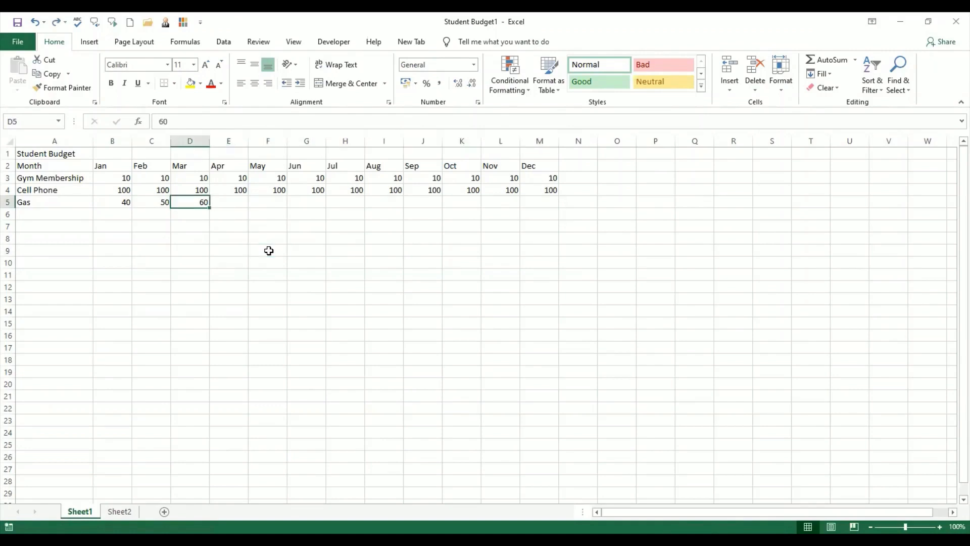
pyautogui.click(245, 243)
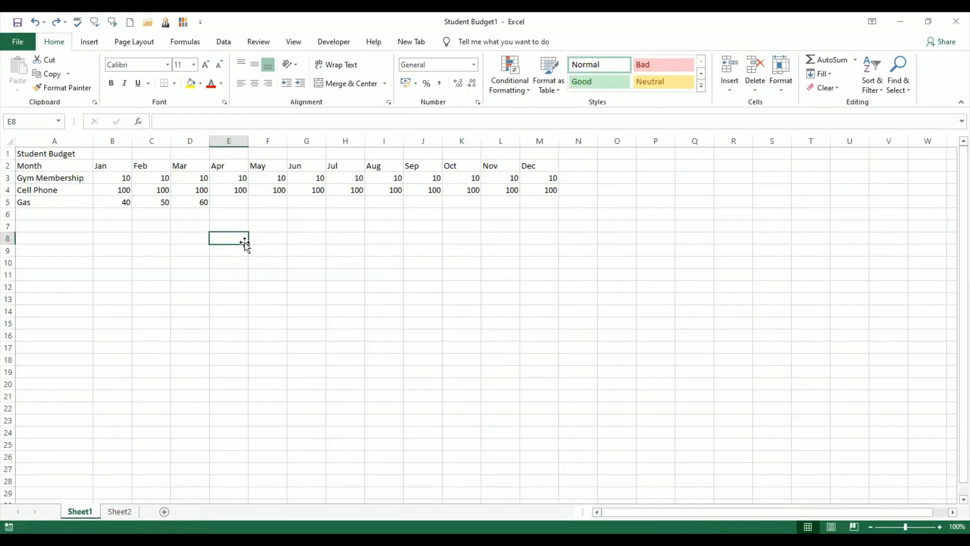
# Try extending the Gas pattern from the three amounts in B5:D5 through December in M5 again, and undo it
pyautogui.click(111, 202)
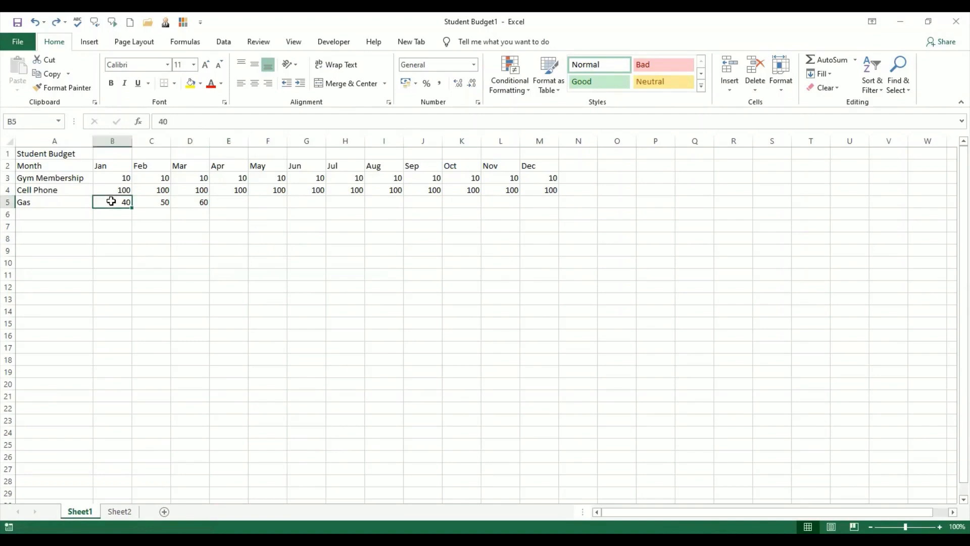
pyautogui.click(145, 202)
pyautogui.click(194, 202)
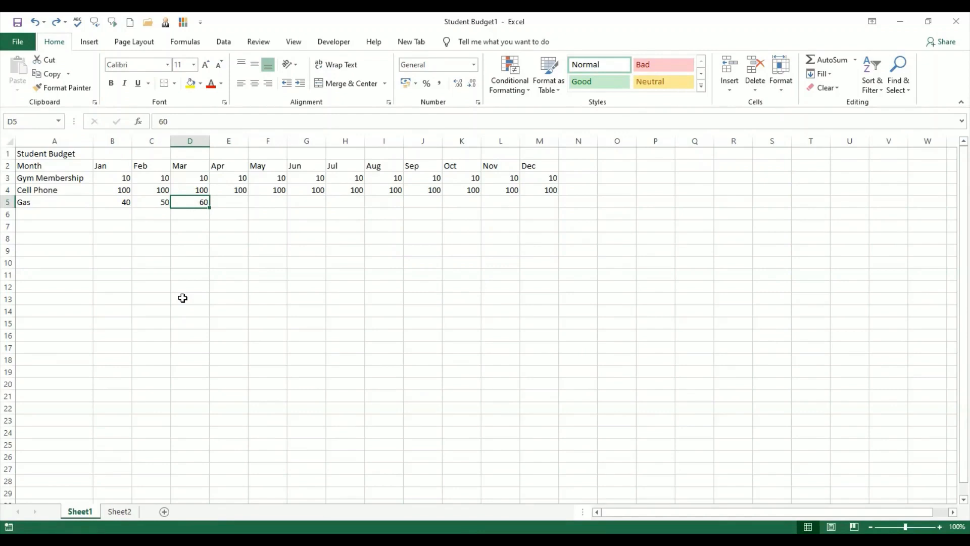
pyautogui.moveTo(112, 202); pyautogui.dragTo(184, 202)
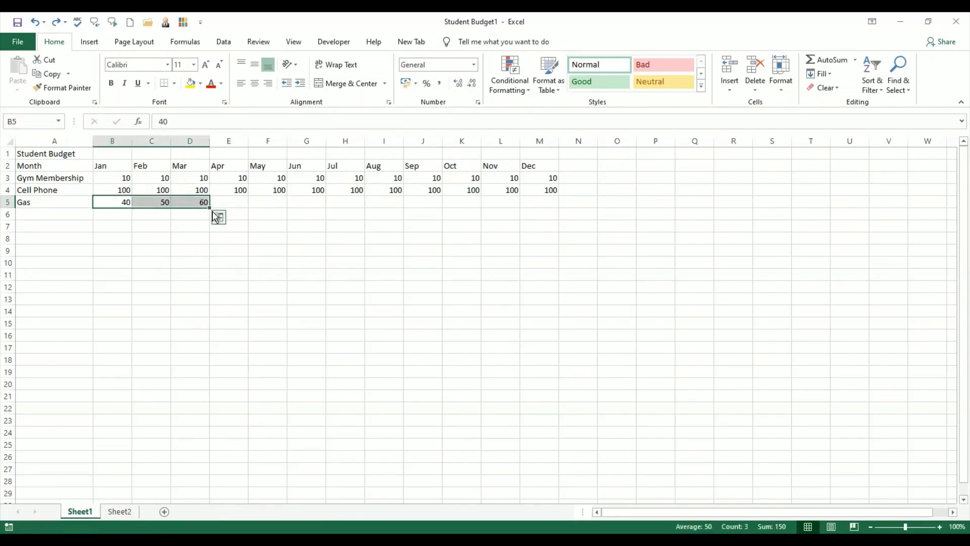
pyautogui.moveTo(210, 207); pyautogui.dragTo(549, 204)
pyautogui.click(345, 262)
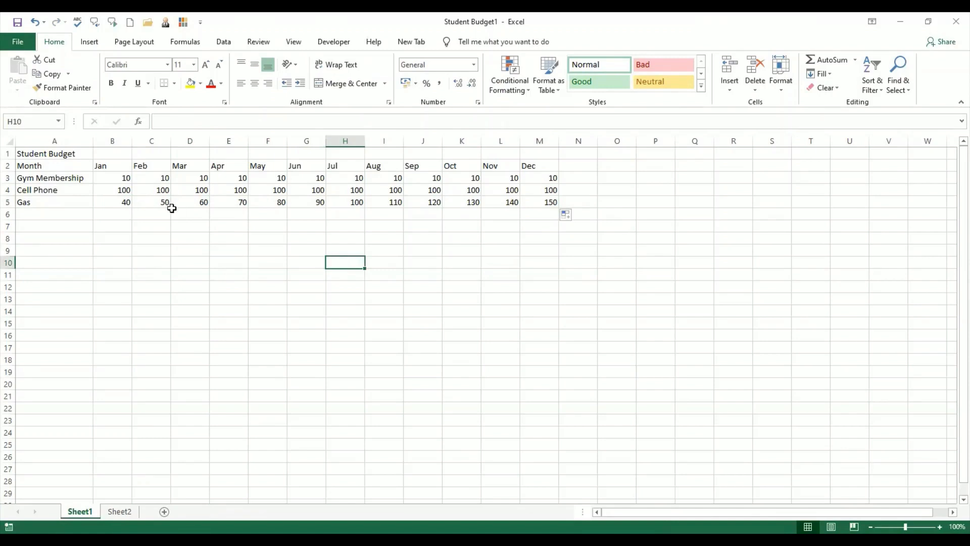
pyautogui.hotkey('ctrl', 'z')
pyautogui.click(181, 273)
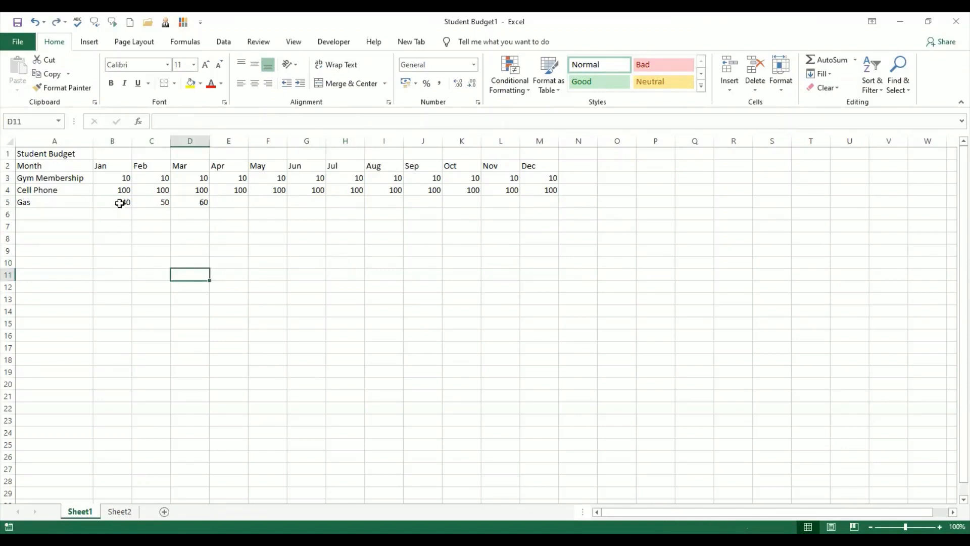
# Change the Gas amounts to 43 for January, 57 for February and 65 for March in B5:D5
pyautogui.click(120, 203)
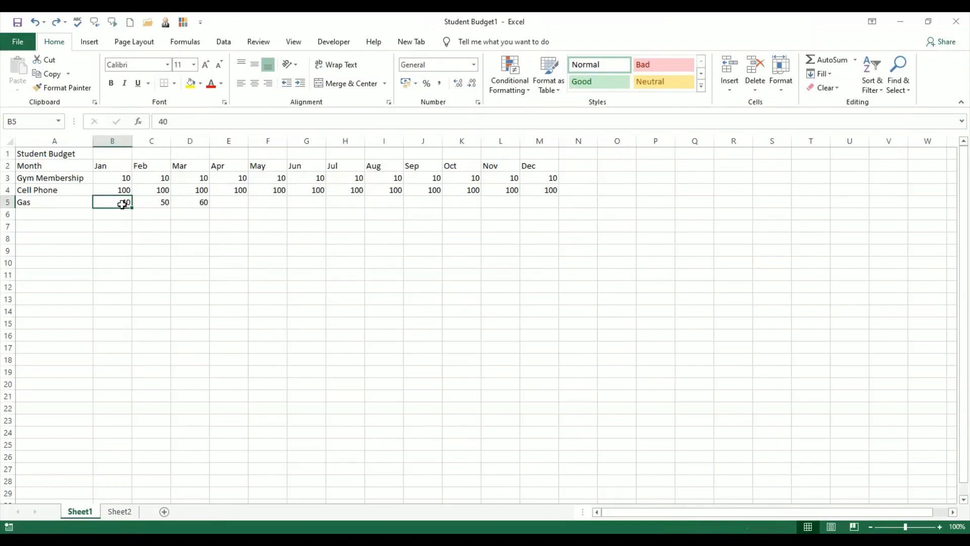
pyautogui.write('43')
pyautogui.press('Tab')
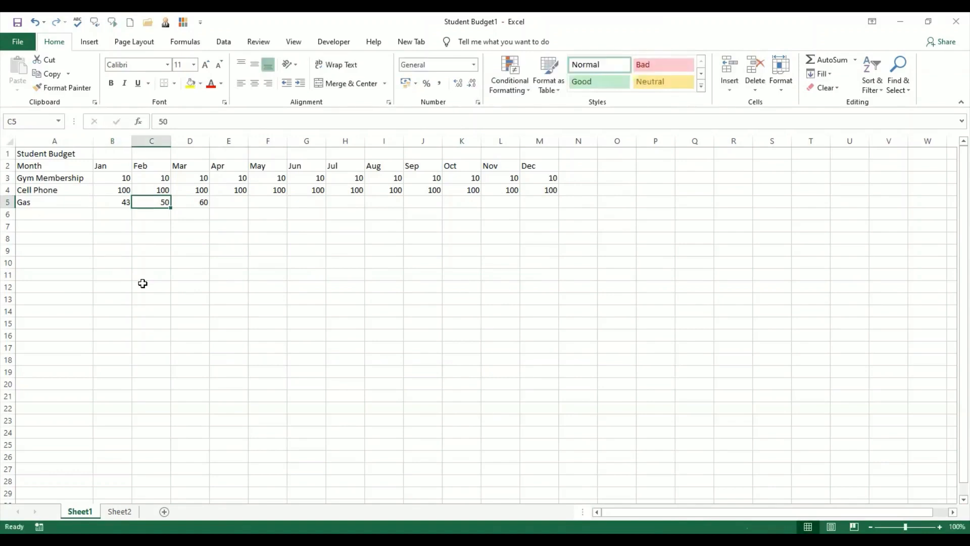
pyautogui.write('57')
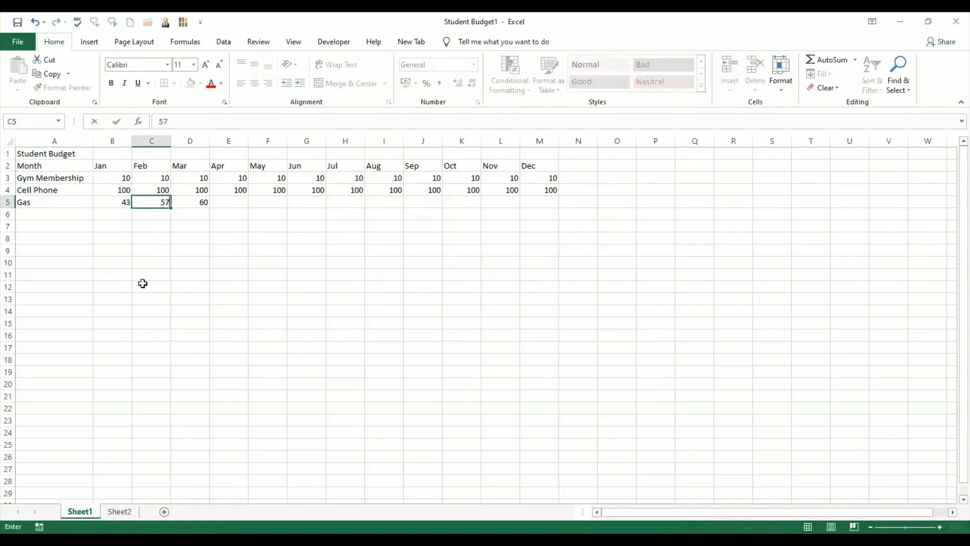
pyautogui.press('Tab')
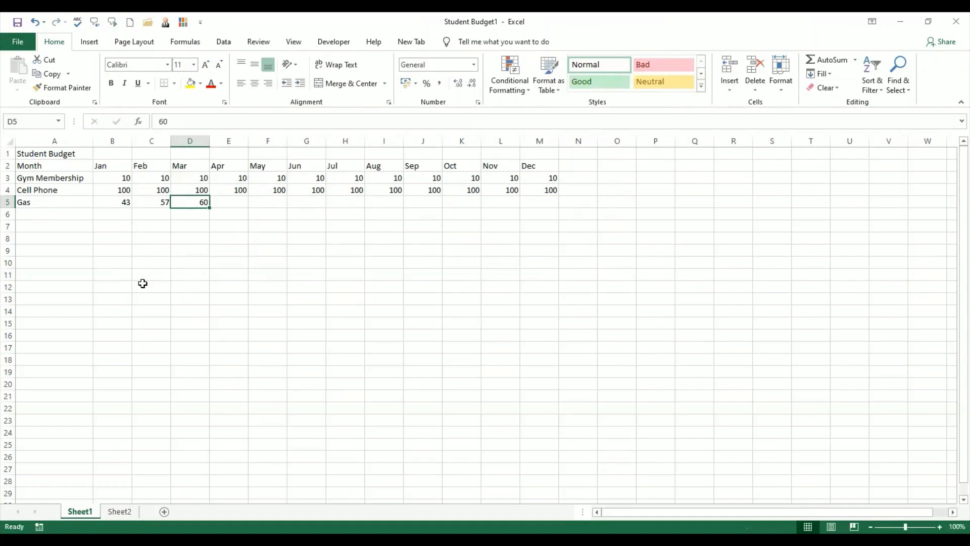
pyautogui.write('65')
pyautogui.press('Tab')
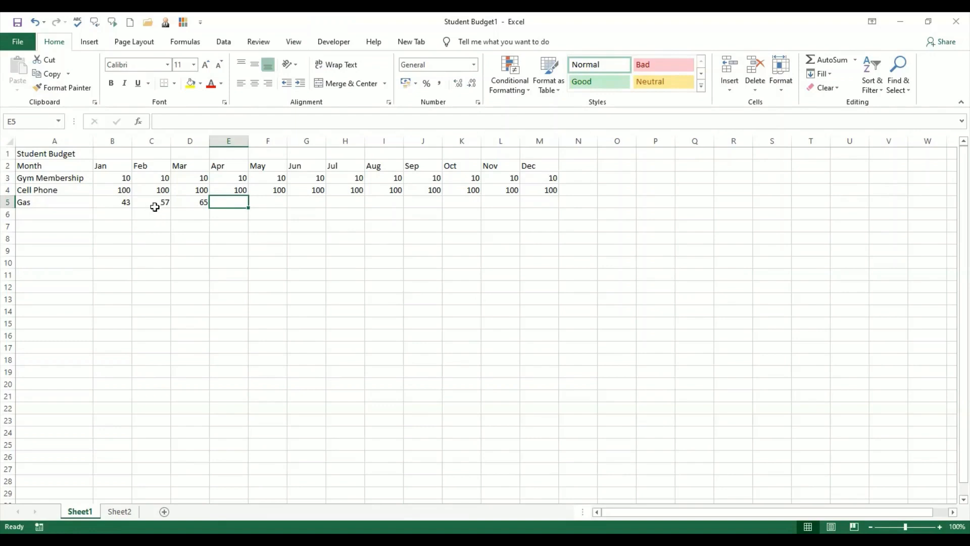
# AutoFill the Gas amounts from B5:D5 through December in M5 as a series
pyautogui.click(106, 202)
pyautogui.moveTo(106, 202); pyautogui.dragTo(193, 203)
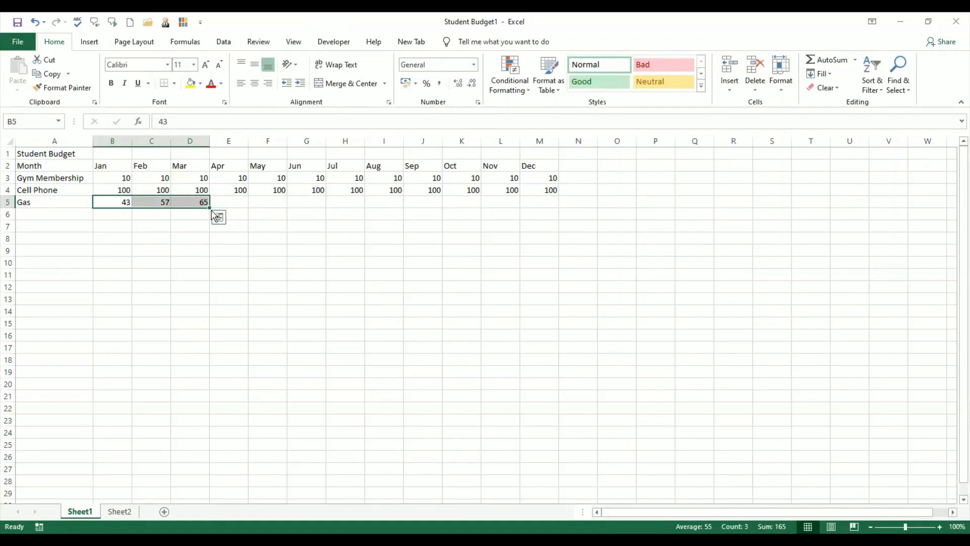
pyautogui.moveTo(210, 208); pyautogui.dragTo(558, 219)
pyautogui.click(361, 275)
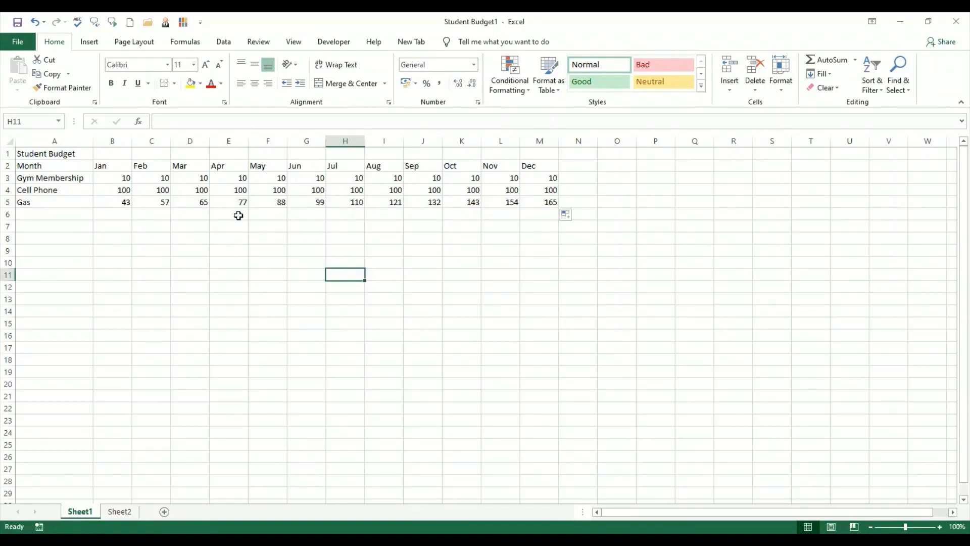
pyautogui.click(117, 203)
pyautogui.click(153, 207)
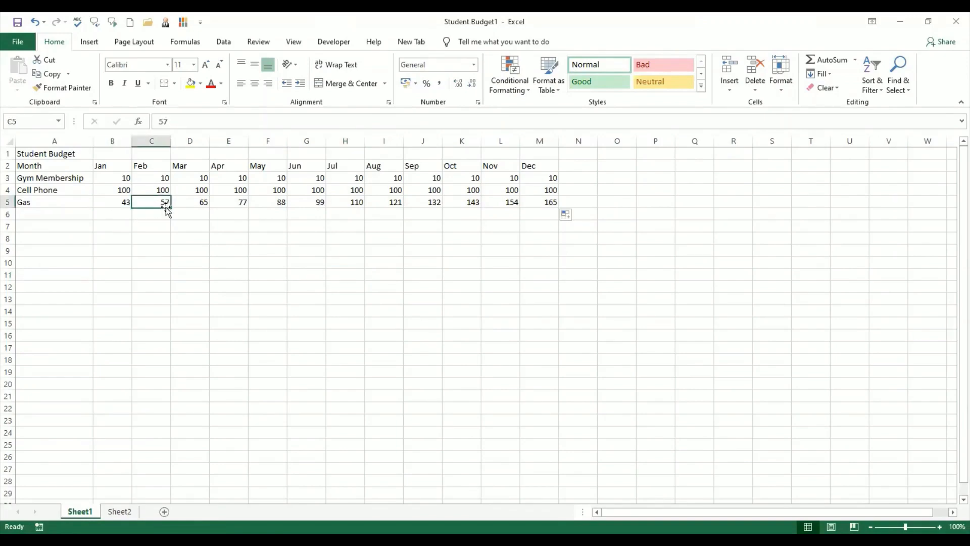
pyautogui.click(199, 205)
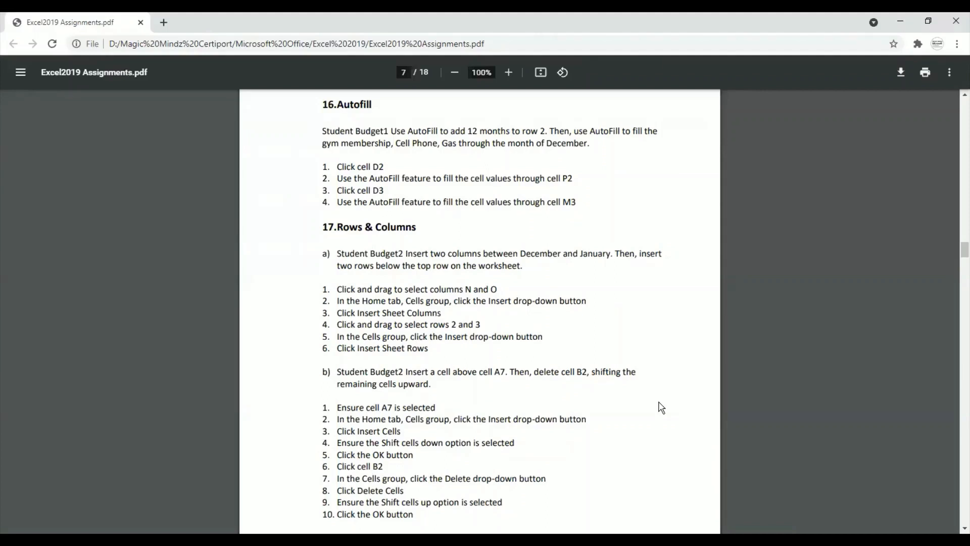
# Read assignment 17 on rows and columns, and in the Student Budget2 workbook AutoFill the months from Dec in M3 through Feb in O3
pyautogui.scroll(-2, 661, 407)
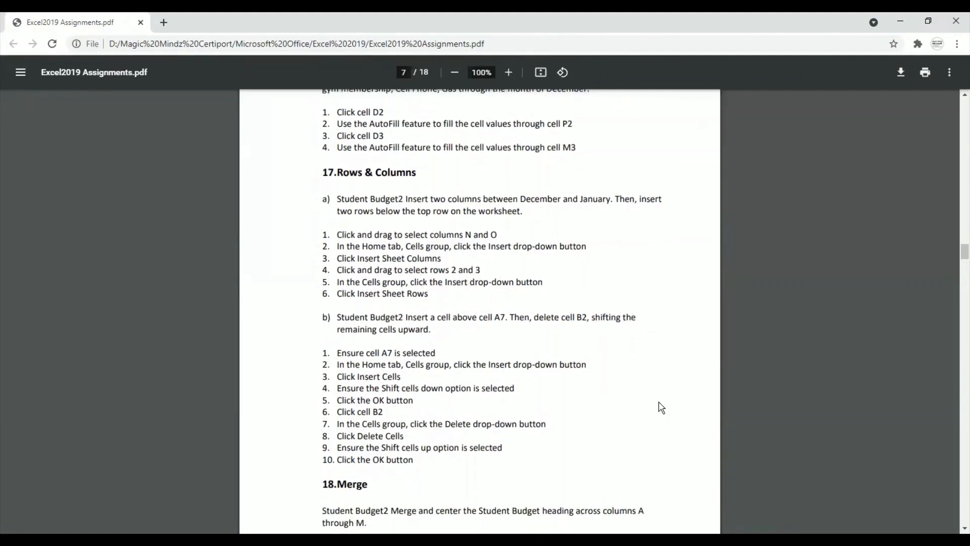
pyautogui.scroll(-1, 661, 407)
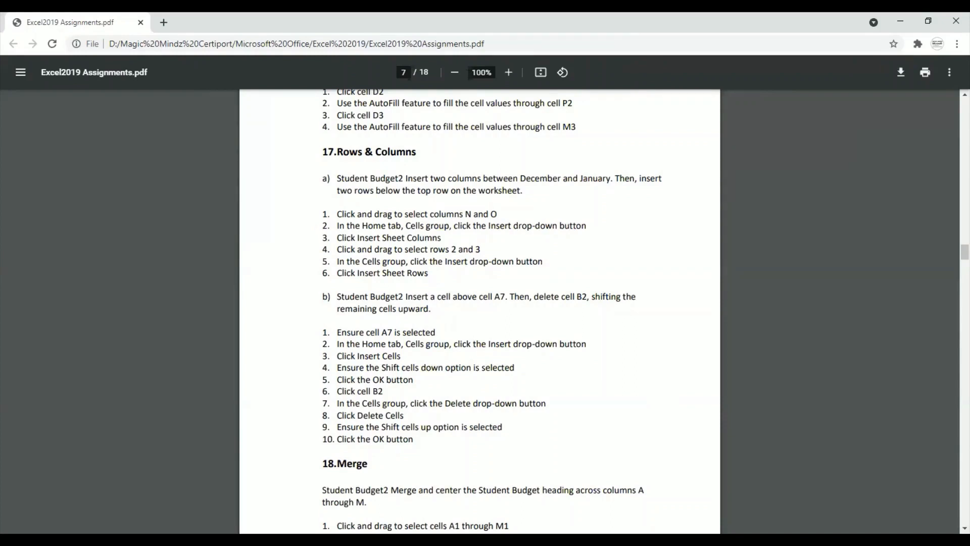
pyautogui.hotkey('alt', 'Tab')
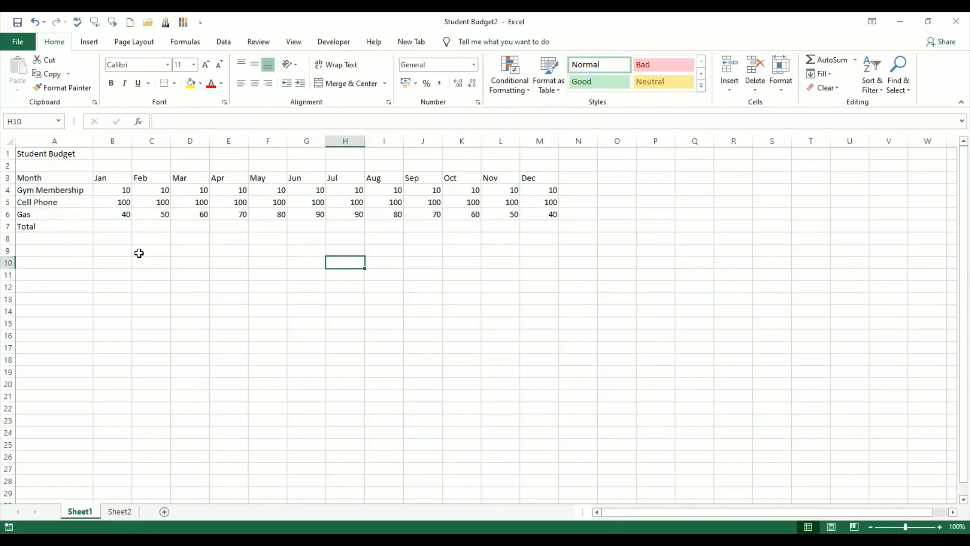
pyautogui.click(533, 178)
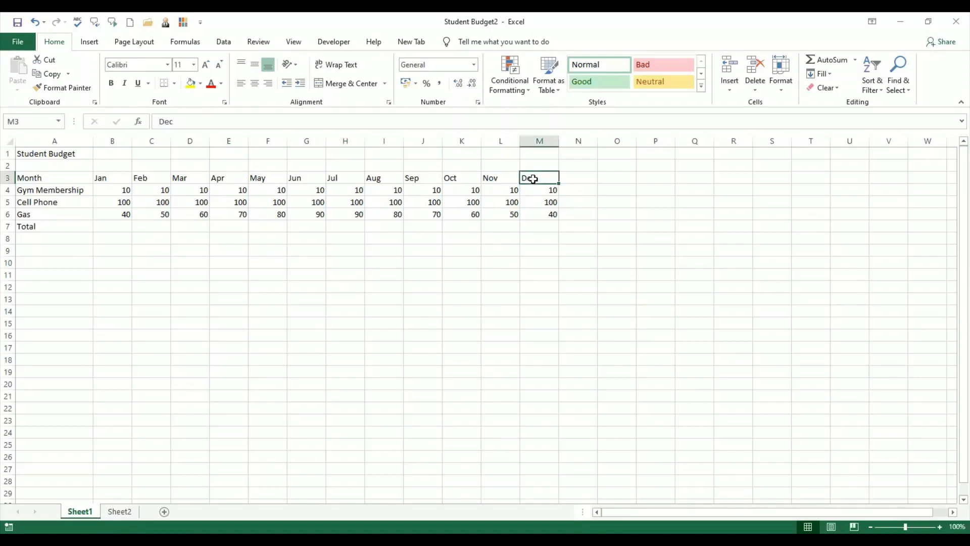
pyautogui.moveTo(558, 182); pyautogui.dragTo(632, 182)
# AutoFill the Gym Membership and Cell Phone amounts from December in M4:M5 through February in column O
pyautogui.click(553, 191)
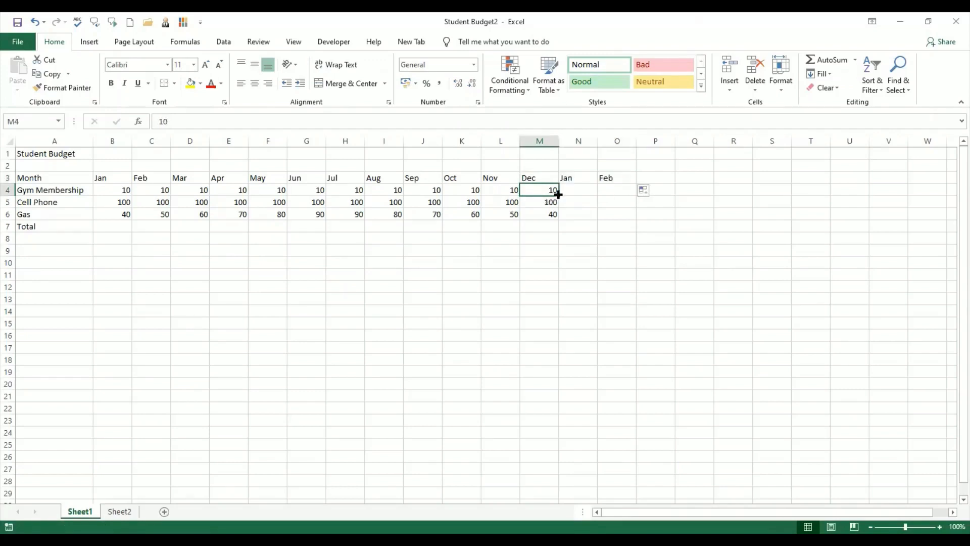
pyautogui.moveTo(550, 189); pyautogui.dragTo(551, 214)
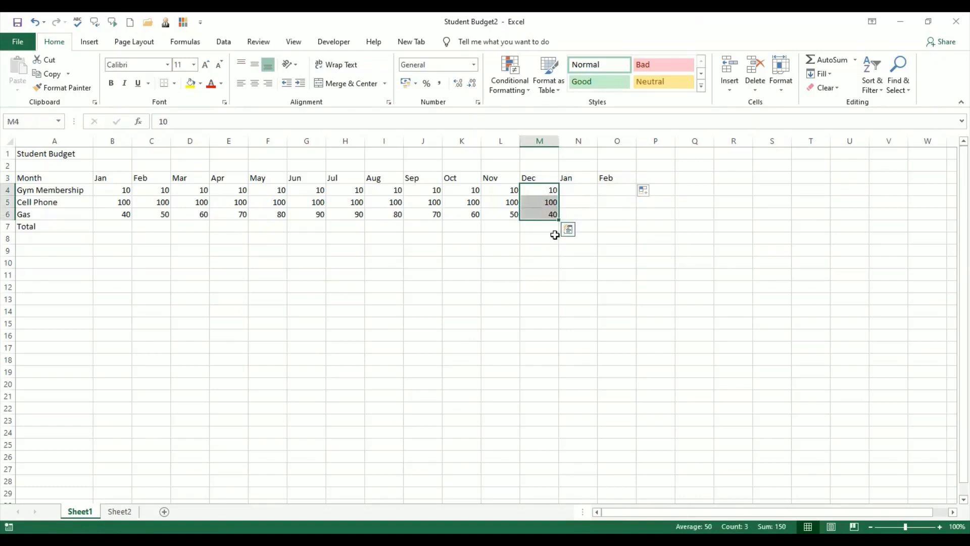
pyautogui.click(545, 190)
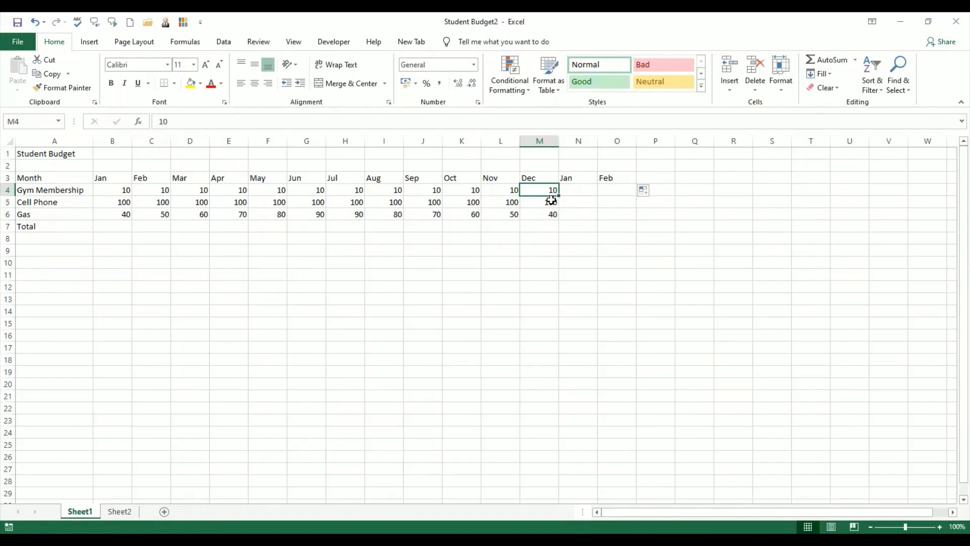
pyautogui.moveTo(551, 201); pyautogui.dragTo(628, 203)
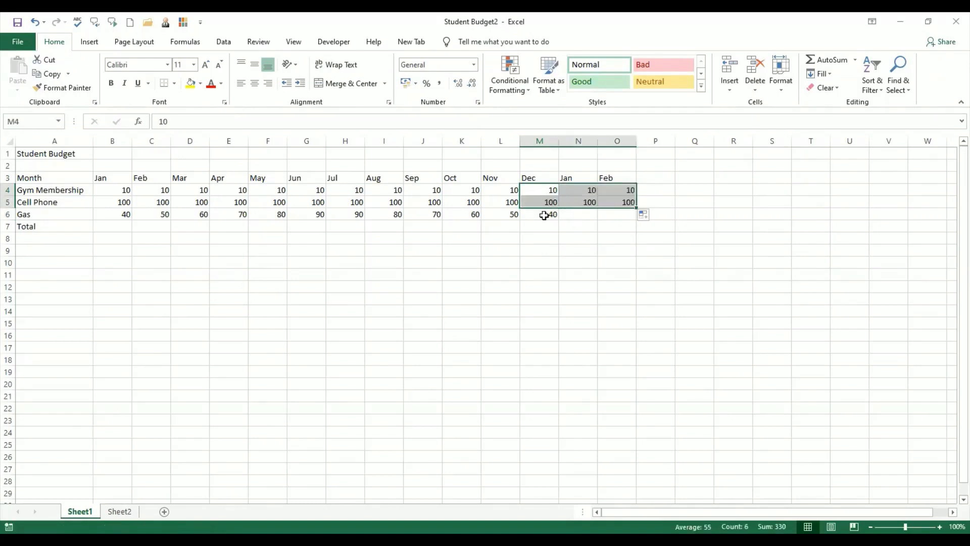
# Try filling the December Gas amount from M6 through February in O6, and clear the copied amounts in N6 and O6
pyautogui.click(546, 214)
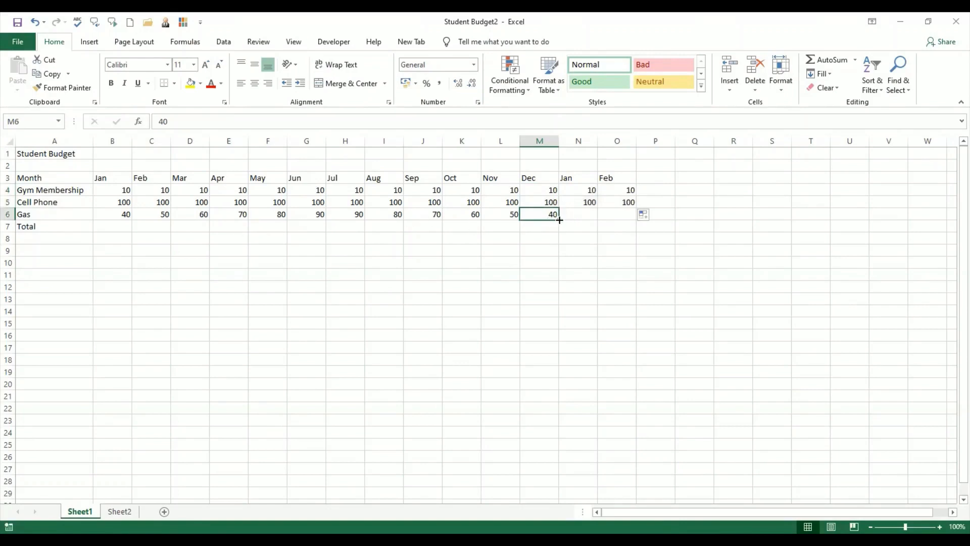
pyautogui.moveTo(559, 220); pyautogui.dragTo(627, 217)
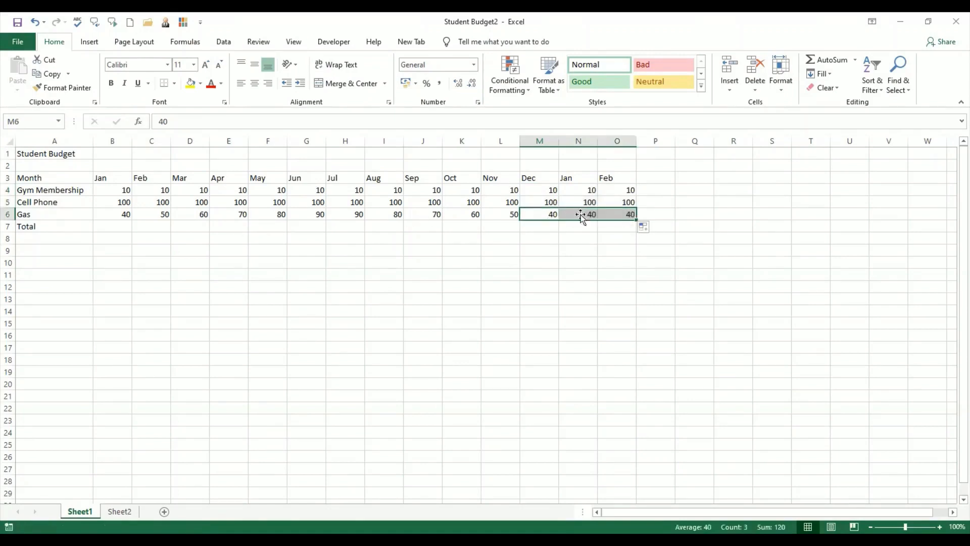
pyautogui.click(506, 249)
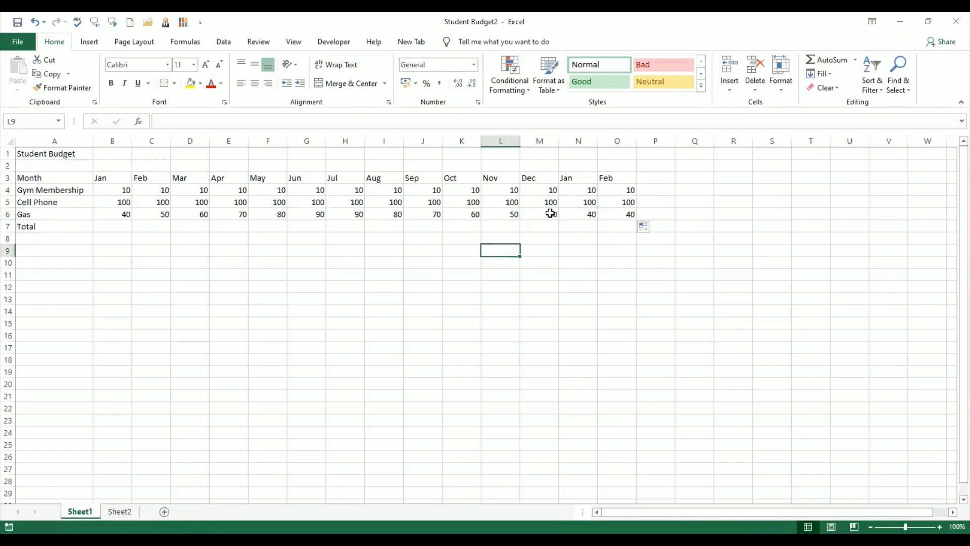
pyautogui.click(586, 215)
pyautogui.press('Delete')
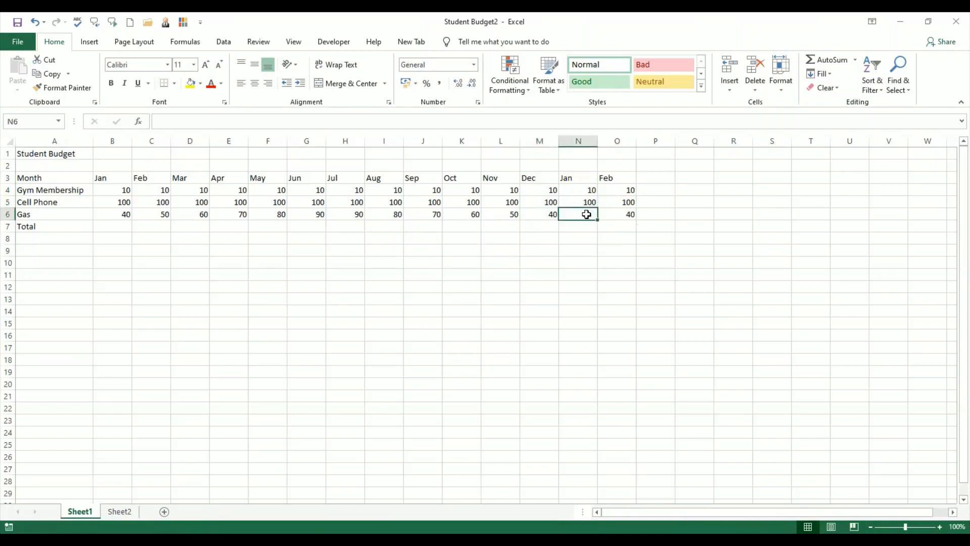
pyautogui.click(613, 216)
pyautogui.press('Delete')
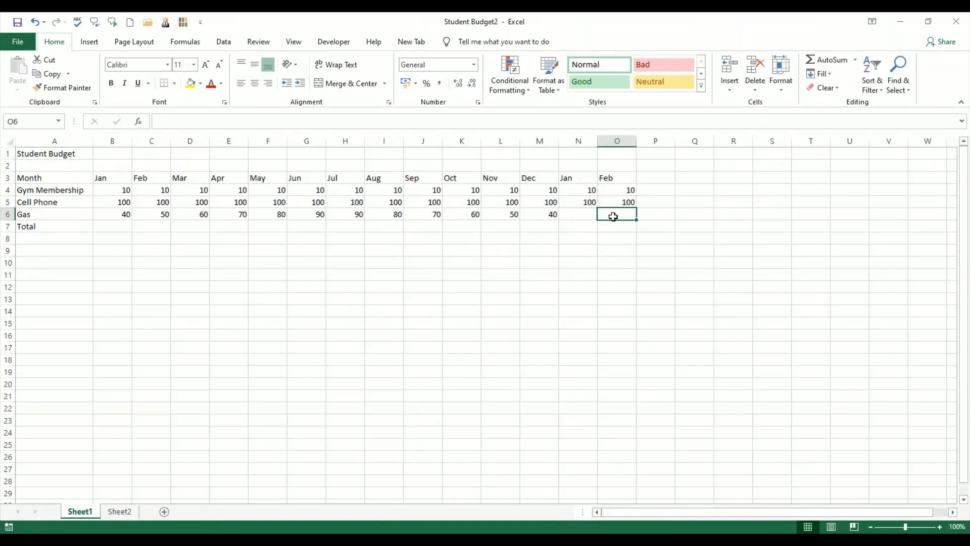
# AutoFill the decreasing Gas pattern from the last months of the year through O6, giving 30 for January and 20 for February
pyautogui.moveTo(472, 214); pyautogui.dragTo(637, 218)
pyautogui.click(573, 253)
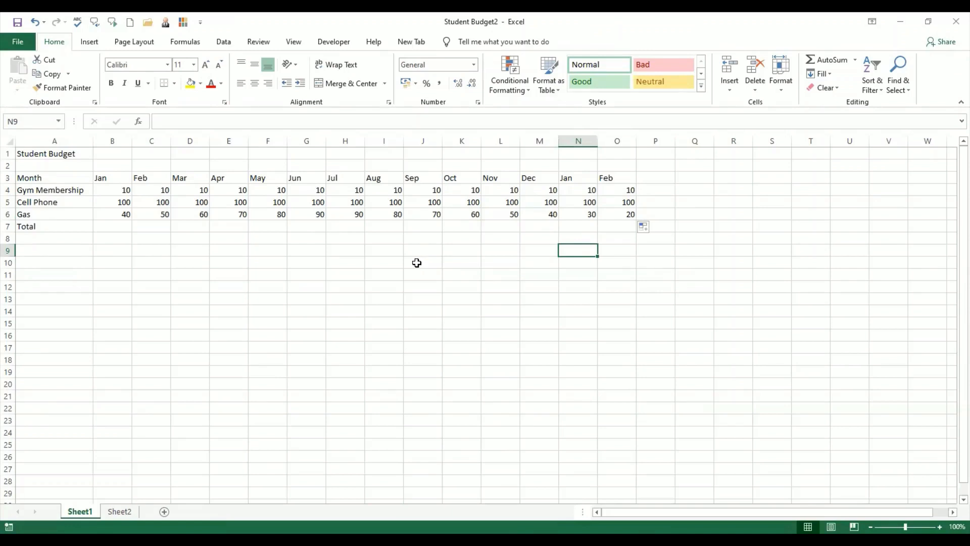
pyautogui.click(509, 242)
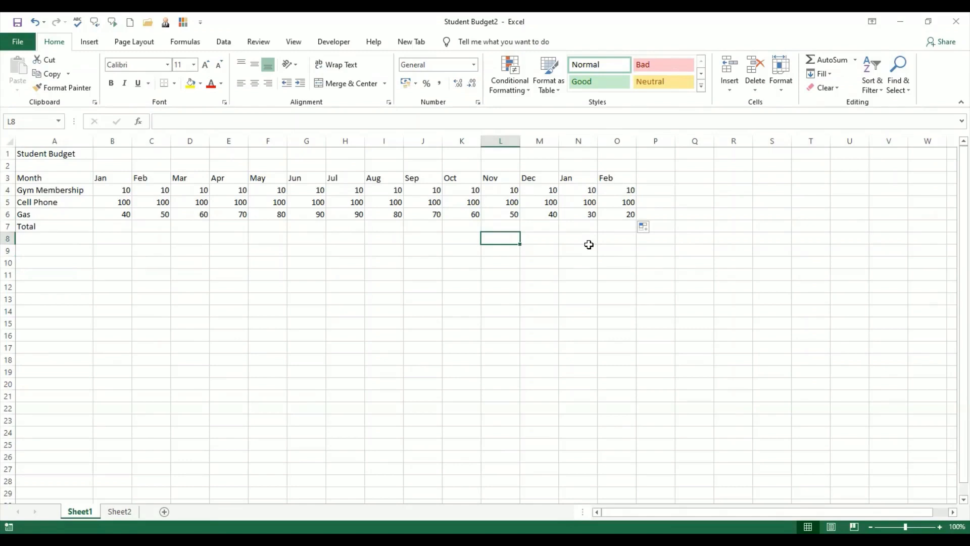
# Insert two blank sheet columns between December and the second January, at columns N and O
pyautogui.click(581, 139)
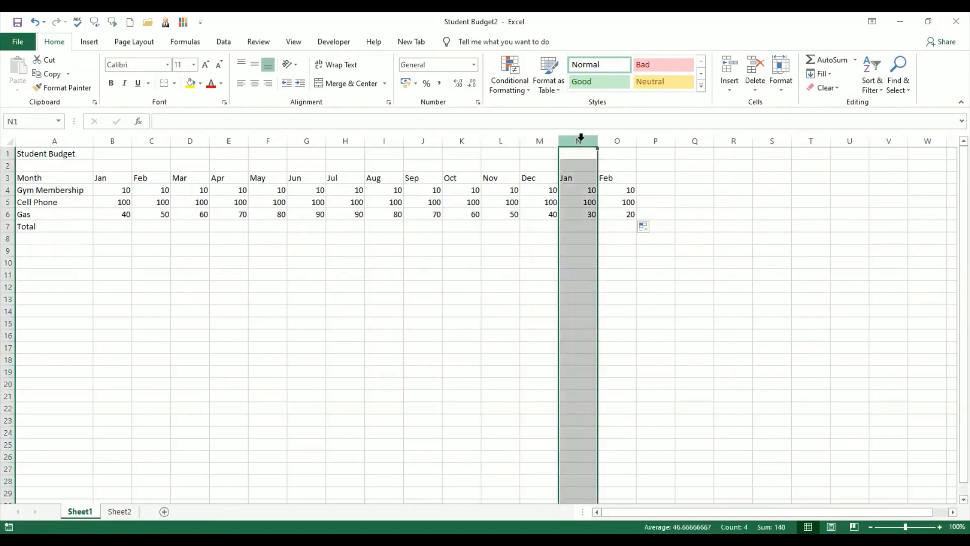
pyautogui.keyDown('shift'); pyautogui.click(618, 140); pyautogui.keyUp('shift')
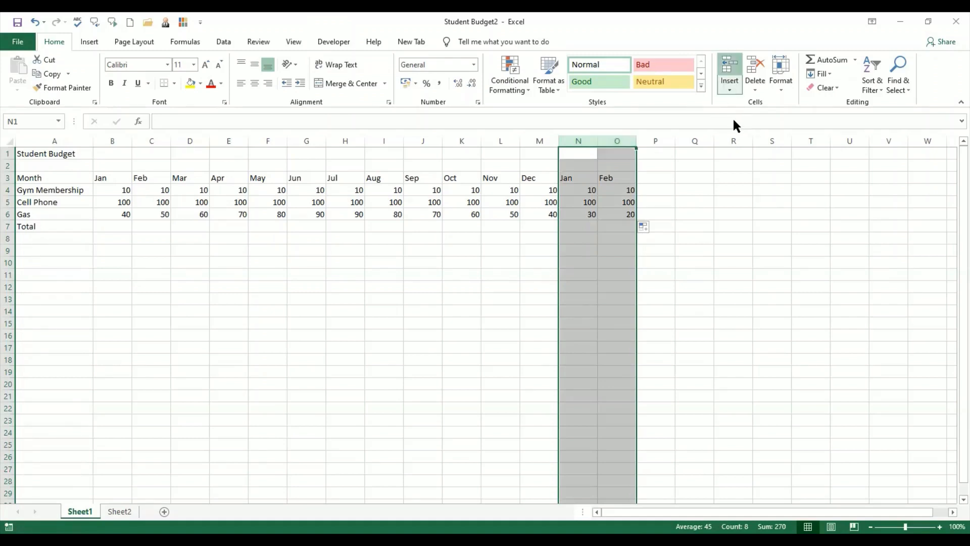
pyautogui.click(730, 90)
pyautogui.click(737, 134)
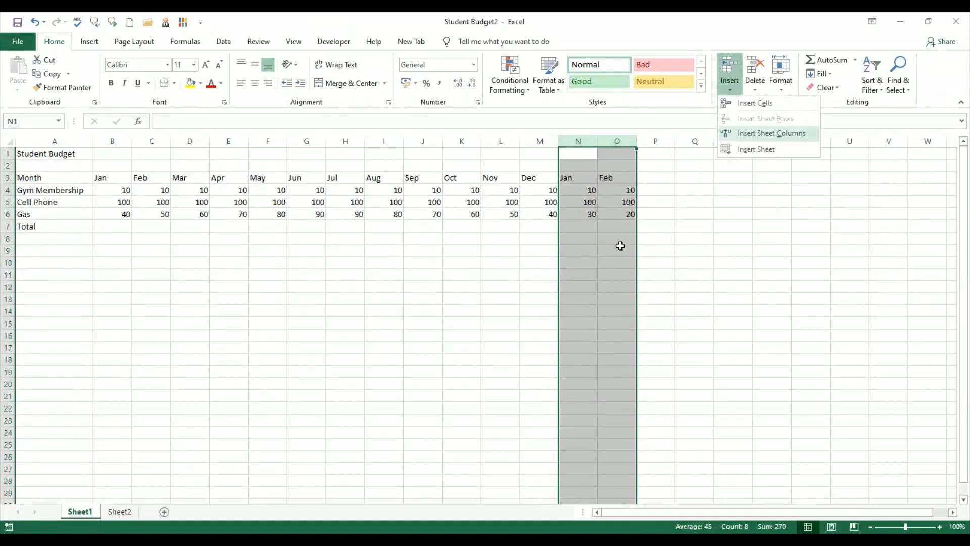
pyautogui.click(523, 298)
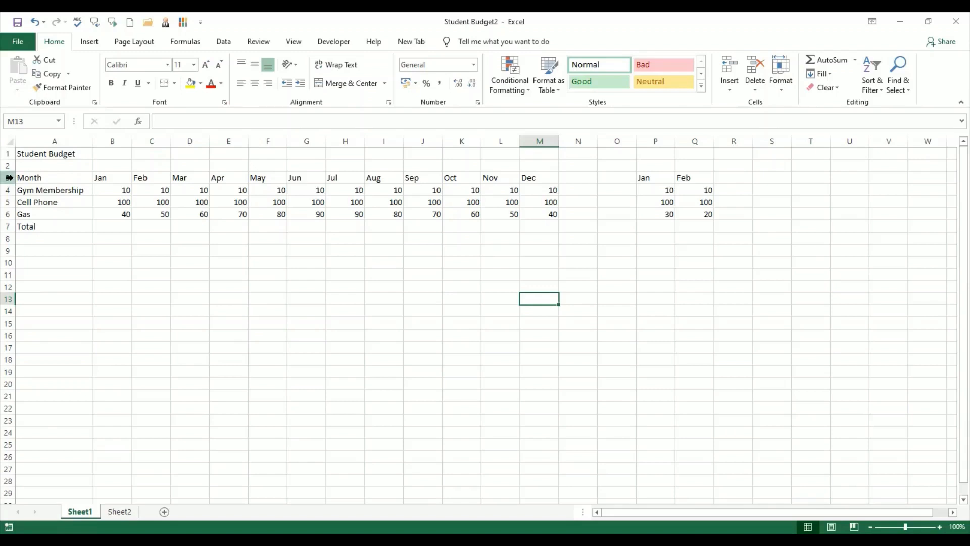
# Insert a blank sheet row above the Month heading row, at row 3
pyautogui.click(10, 178)
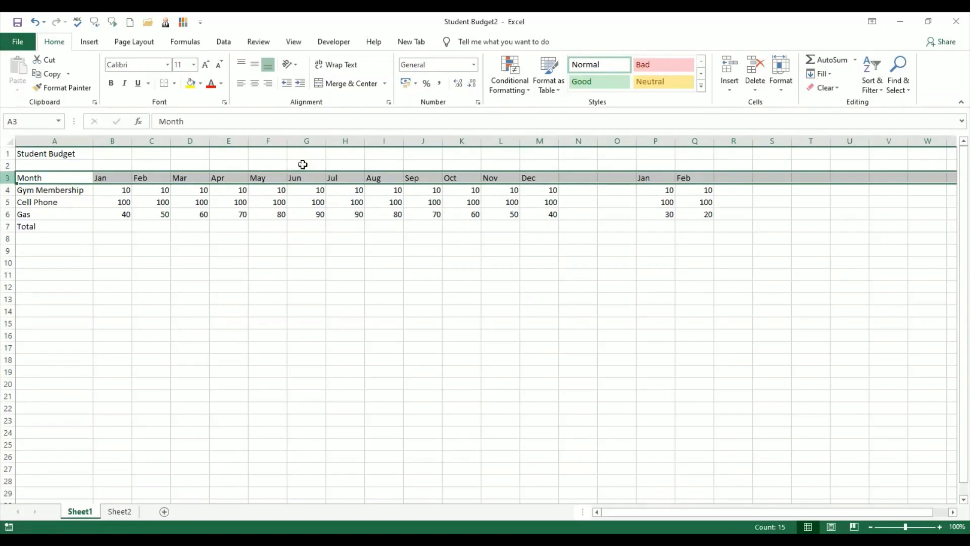
pyautogui.click(729, 91)
pyautogui.click(737, 119)
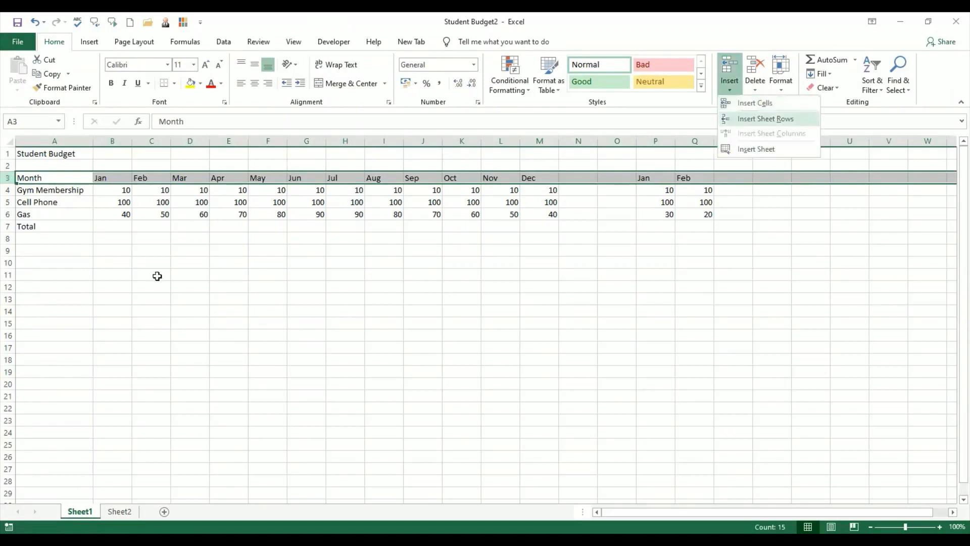
pyautogui.click(157, 276)
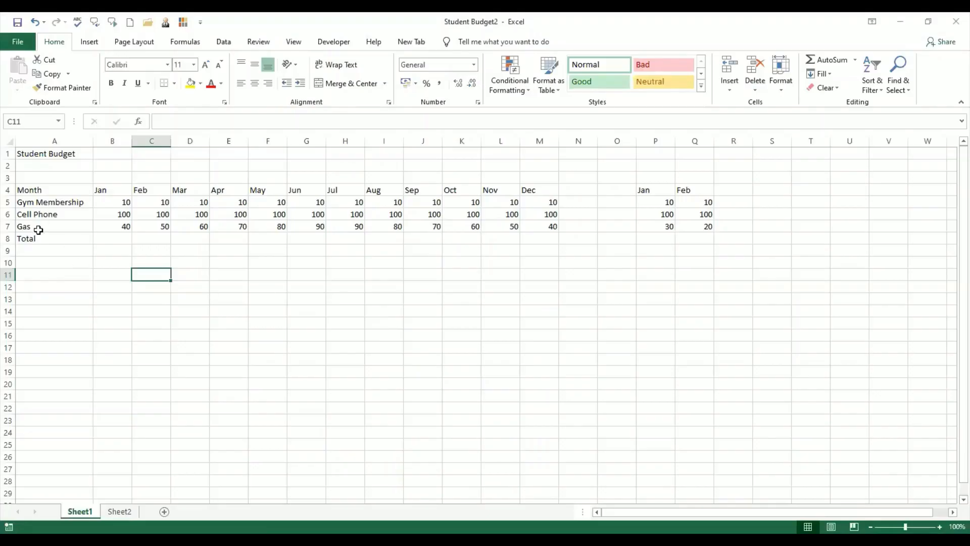
# Insert a single cell at the Gas label in A7, shifting the cells below it down
pyautogui.click(39, 229)
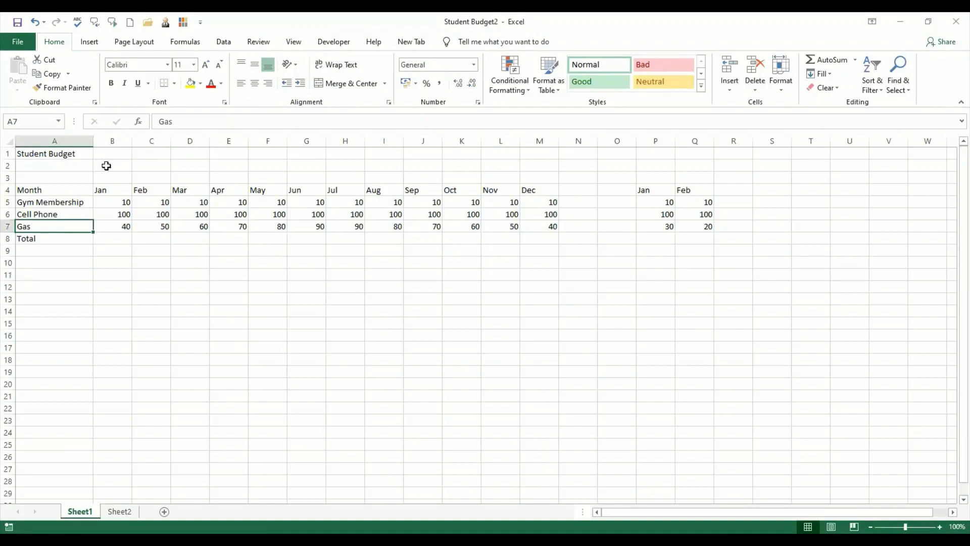
pyautogui.click(734, 94)
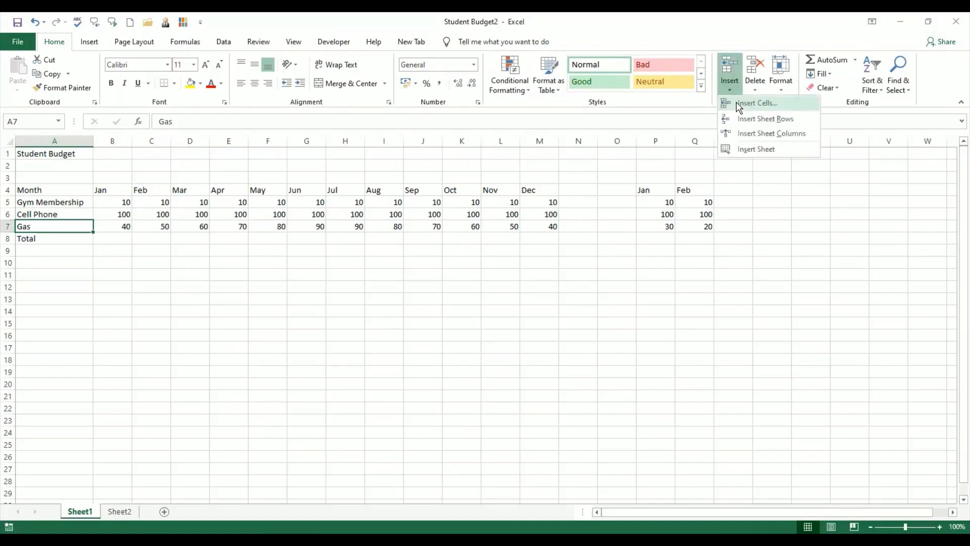
pyautogui.click(736, 103)
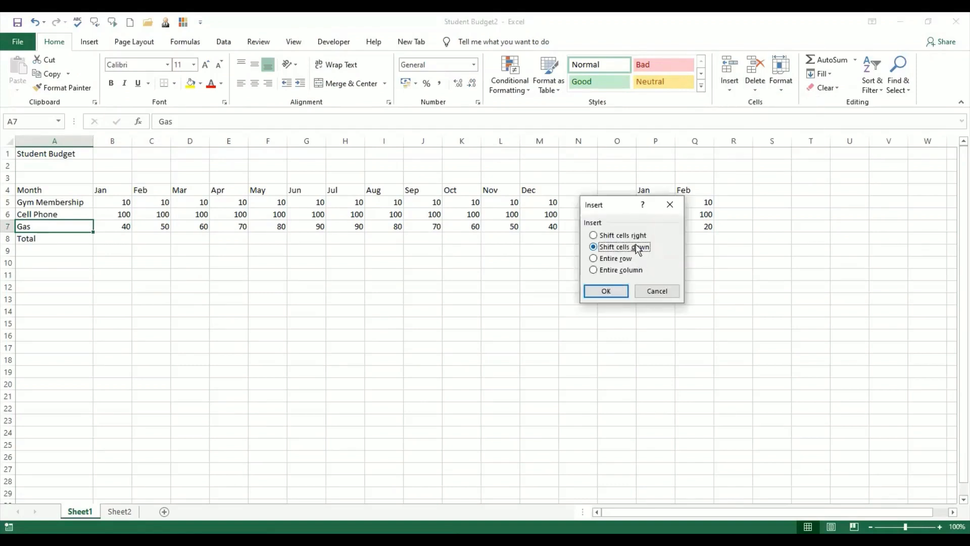
pyautogui.click(616, 293)
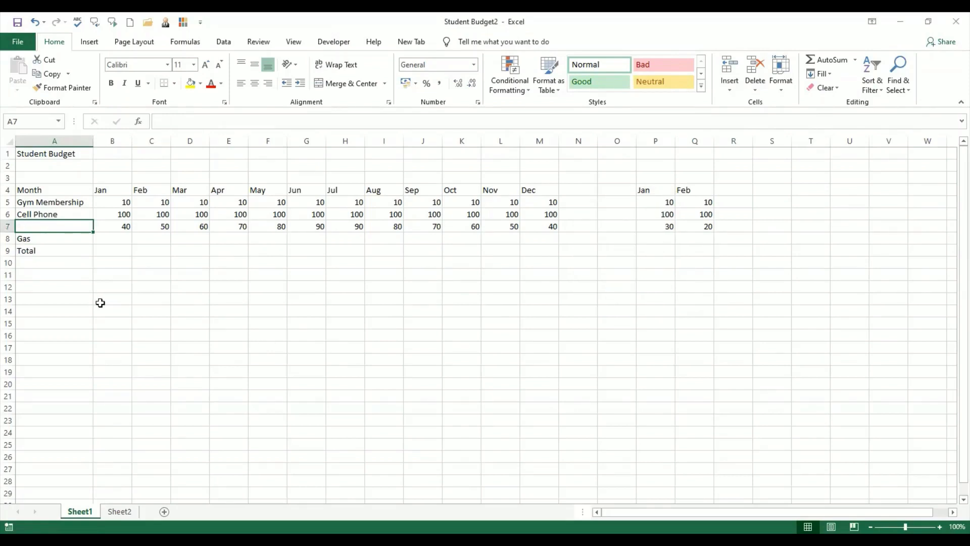
# Try deleting the blank cell B2 with the cells shifted up, and undo the deletion
pyautogui.click(118, 163)
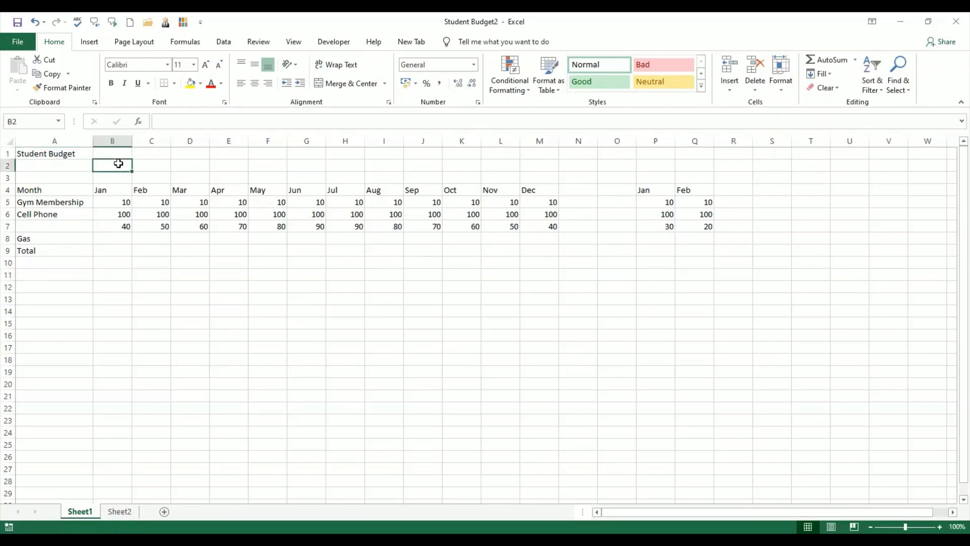
pyautogui.click(757, 93)
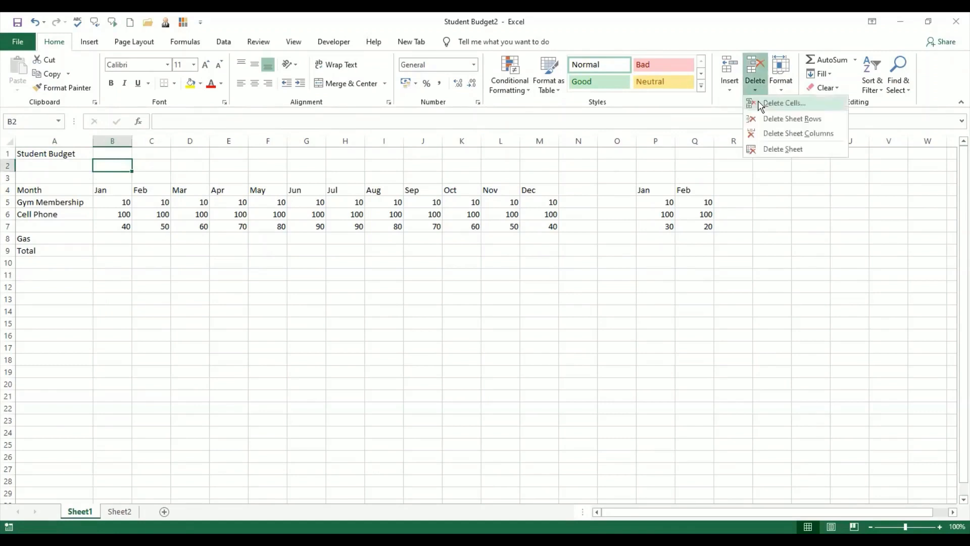
pyautogui.click(760, 104)
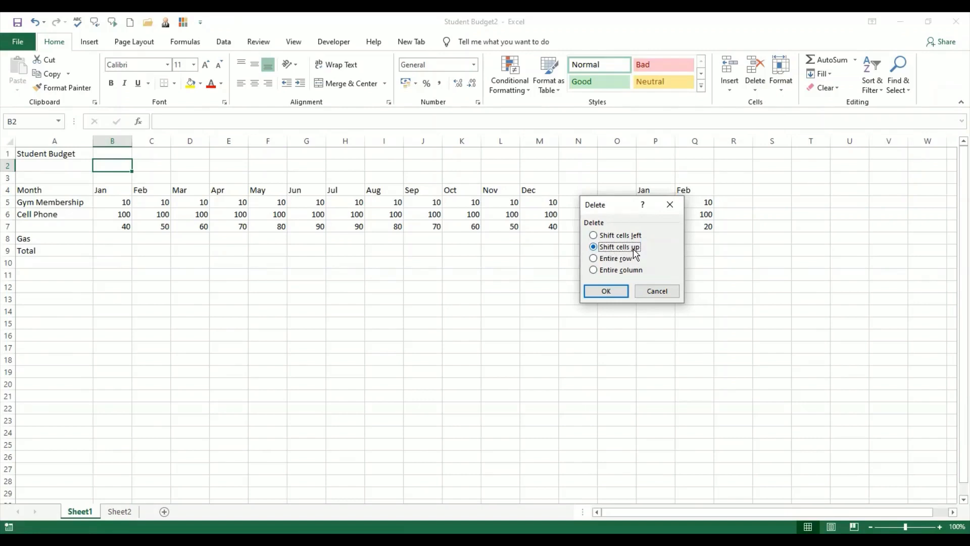
pyautogui.click(607, 291)
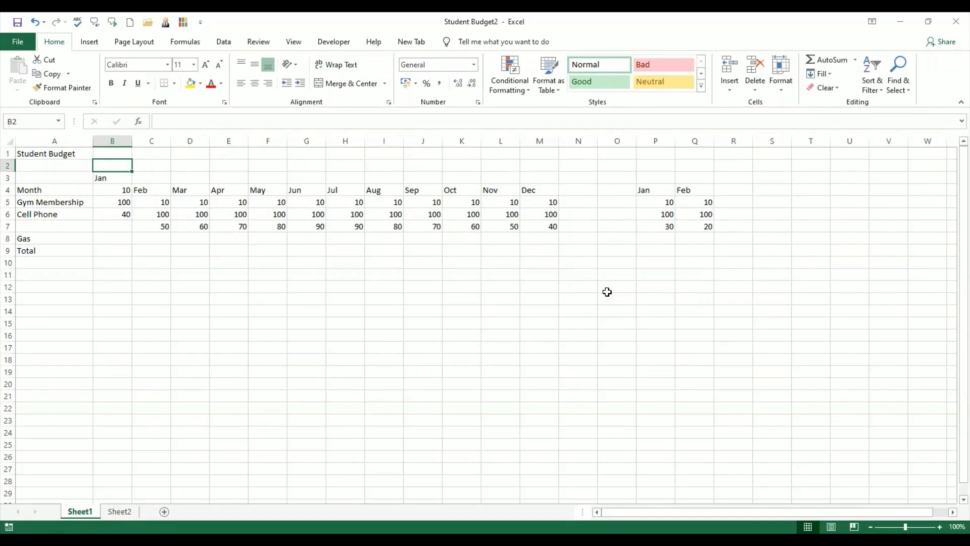
pyautogui.hotkey('ctrl', 'z')
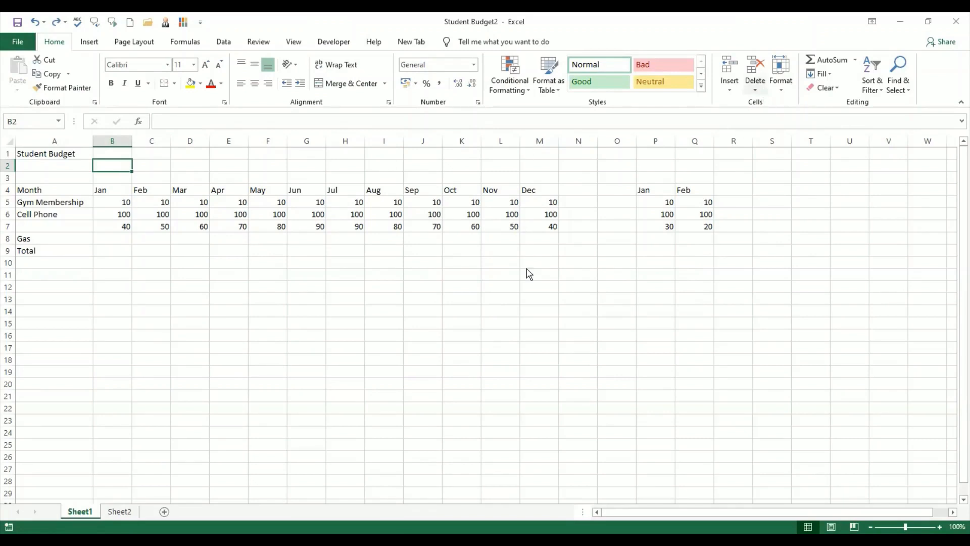
# Delete the blank cell B2 with the remaining cells in the row shifted left
pyautogui.hotkey('ctrl', '-')
pyautogui.click(632, 236)
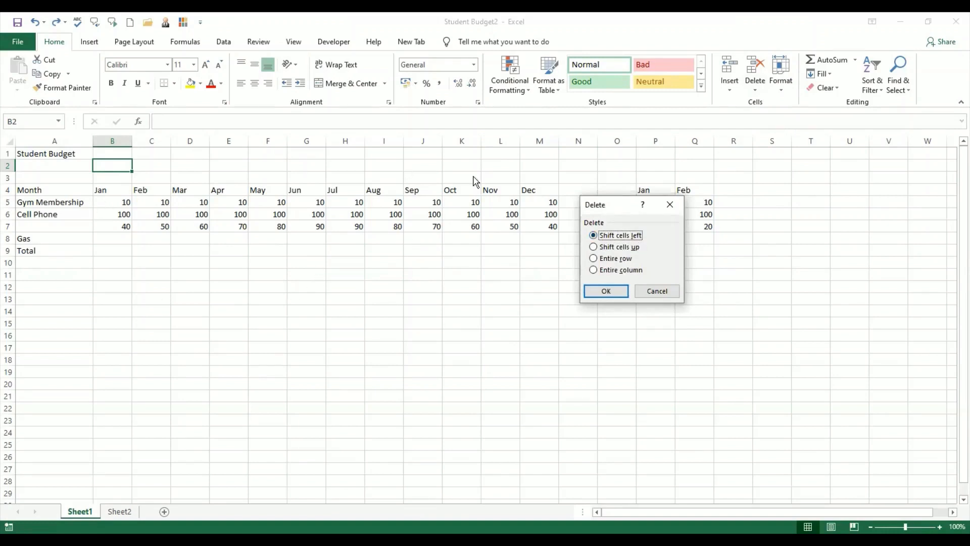
pyautogui.click(614, 291)
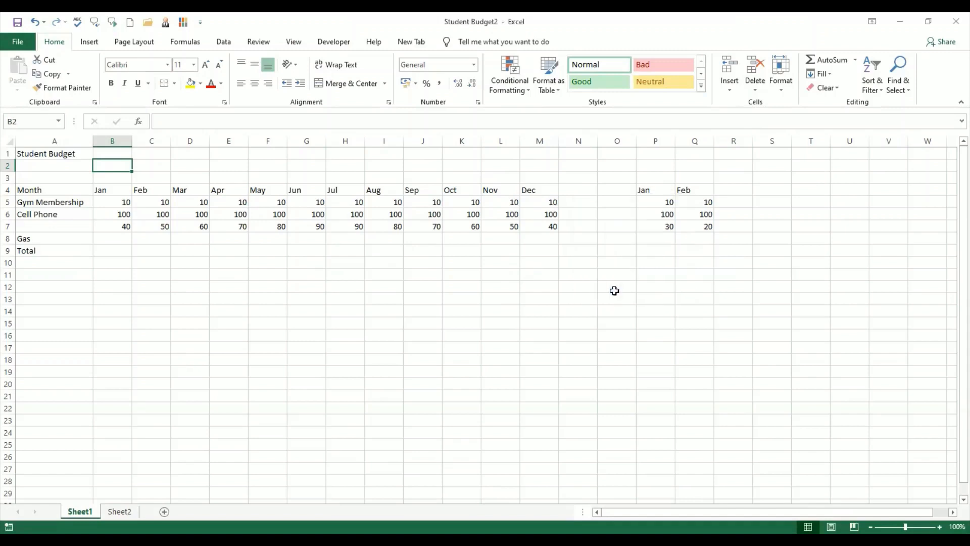